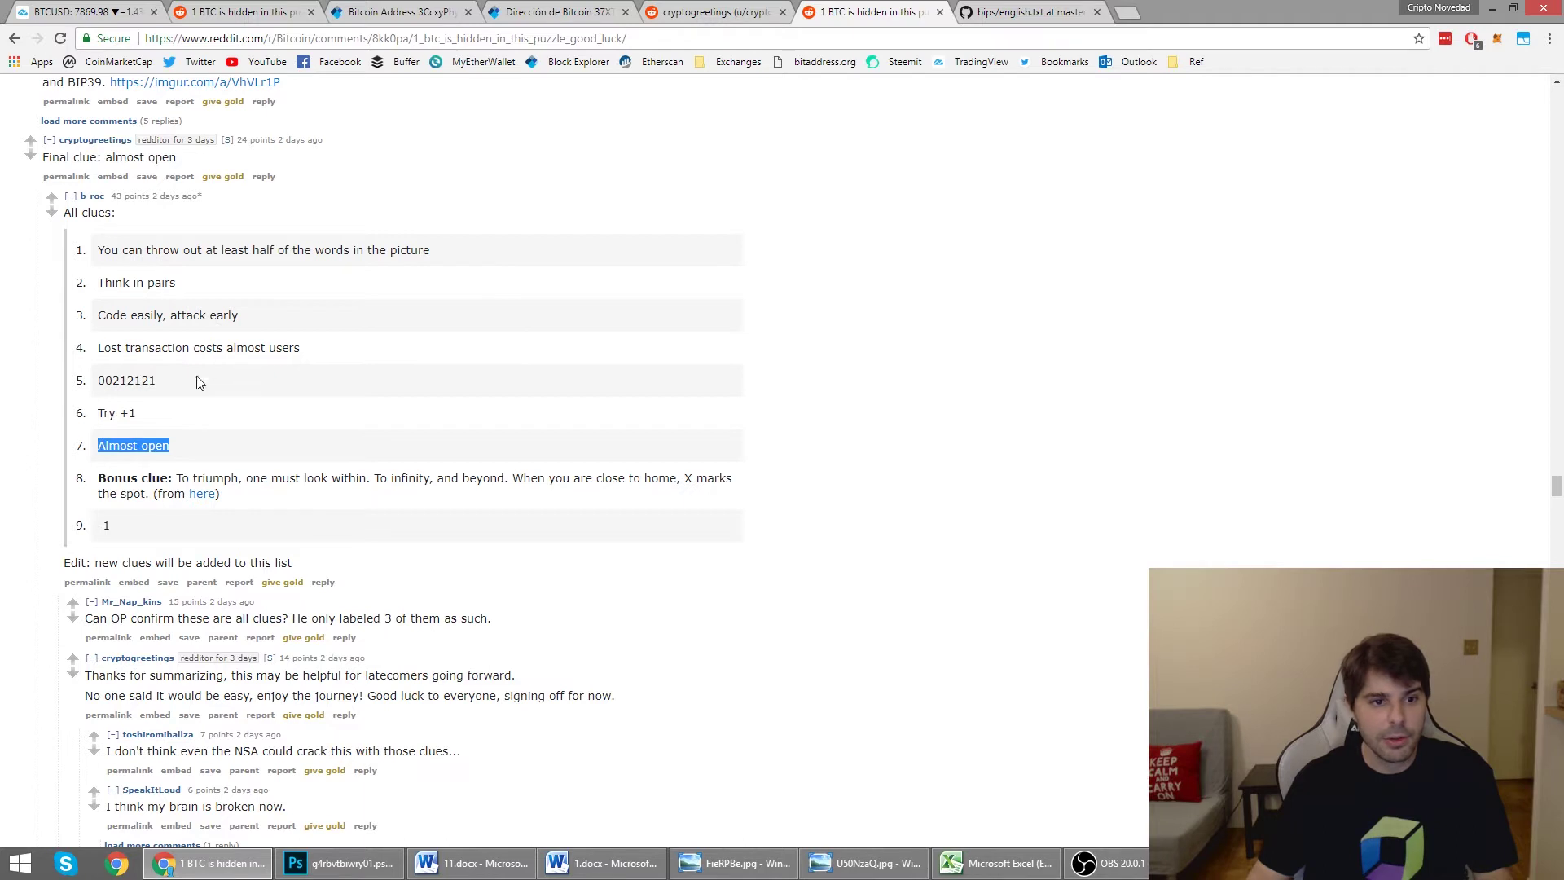
Highlight the clues "Code easily, attack early" and "Almost open", plus the word "infinity" in the bonus clue, within the Reddit clue list
drag(245, 319, 96, 334)
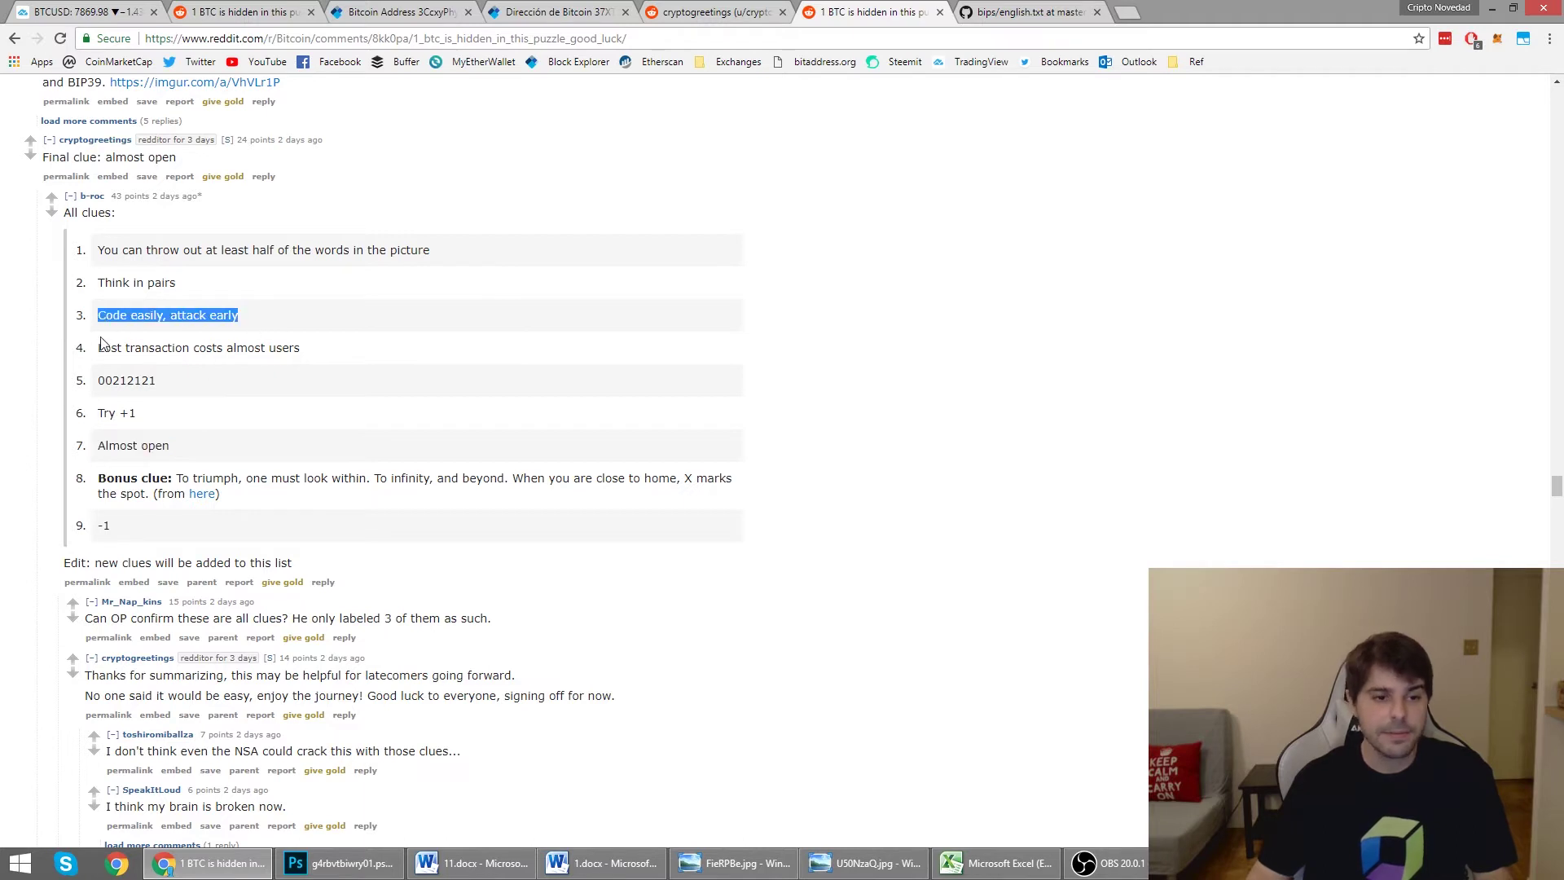
drag(171, 446, 106, 452)
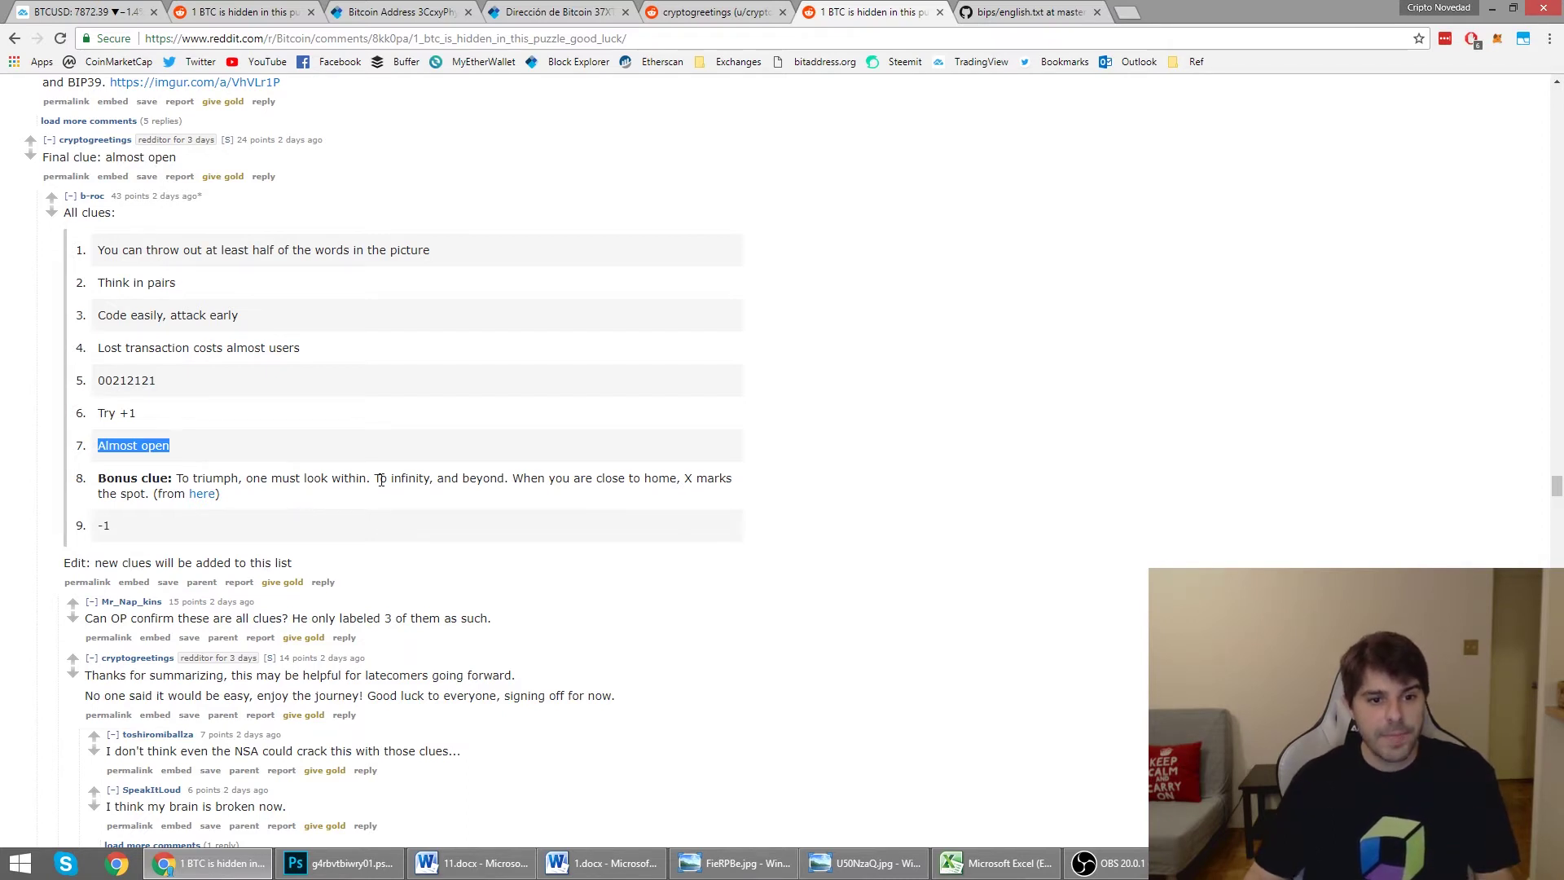
drag(395, 484, 428, 476)
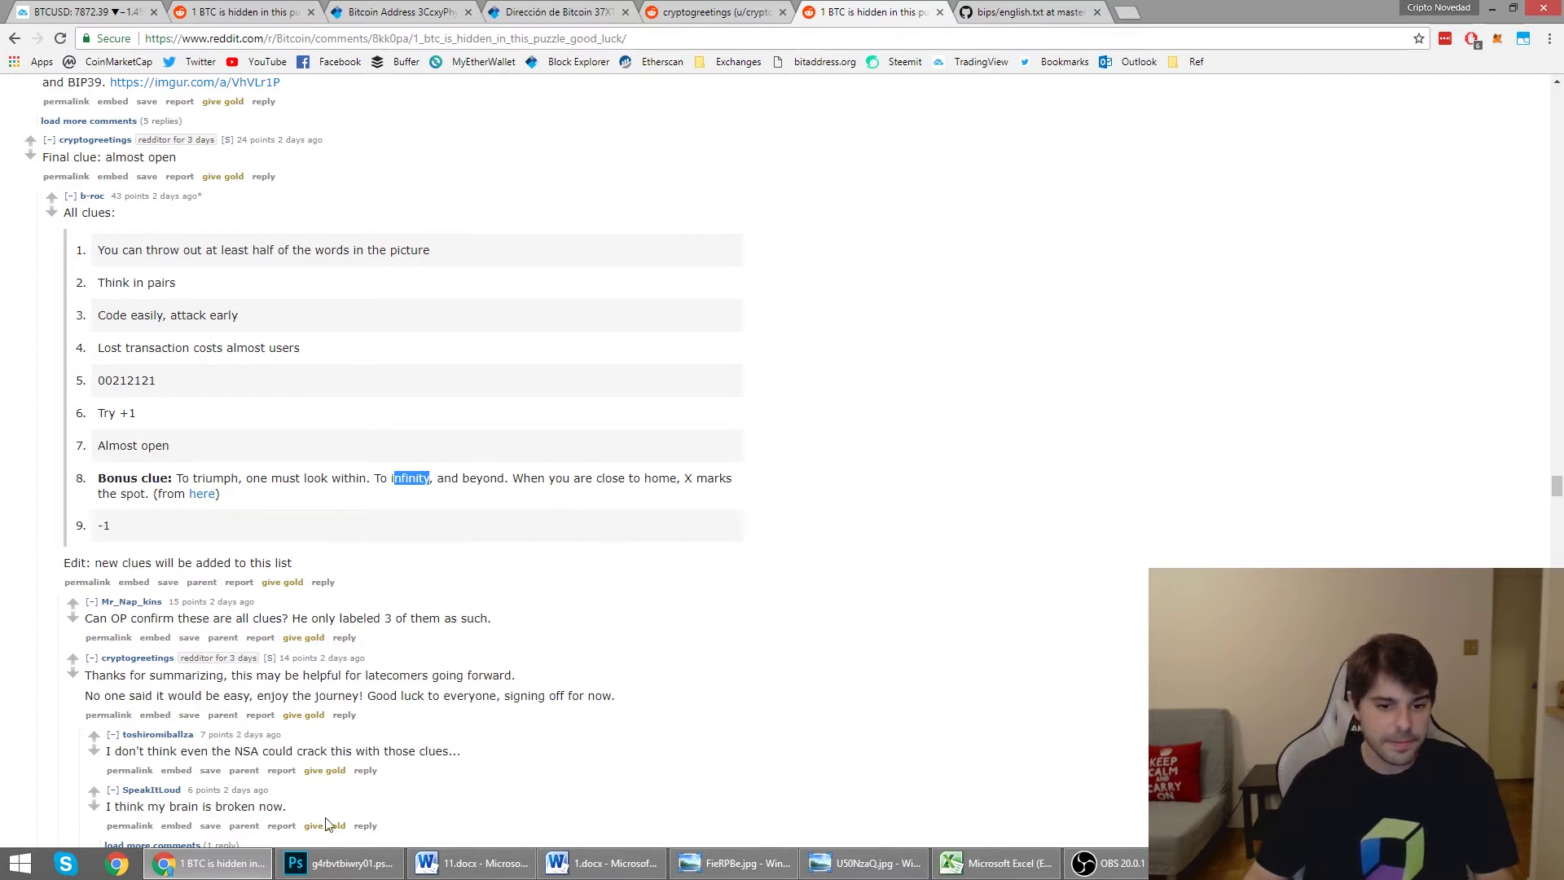
Switch to g4rbvtbiwry01.psd in Photoshop and inspect the complete word cloud up close around the central Bitcoin symbol
mouse_move(330, 861)
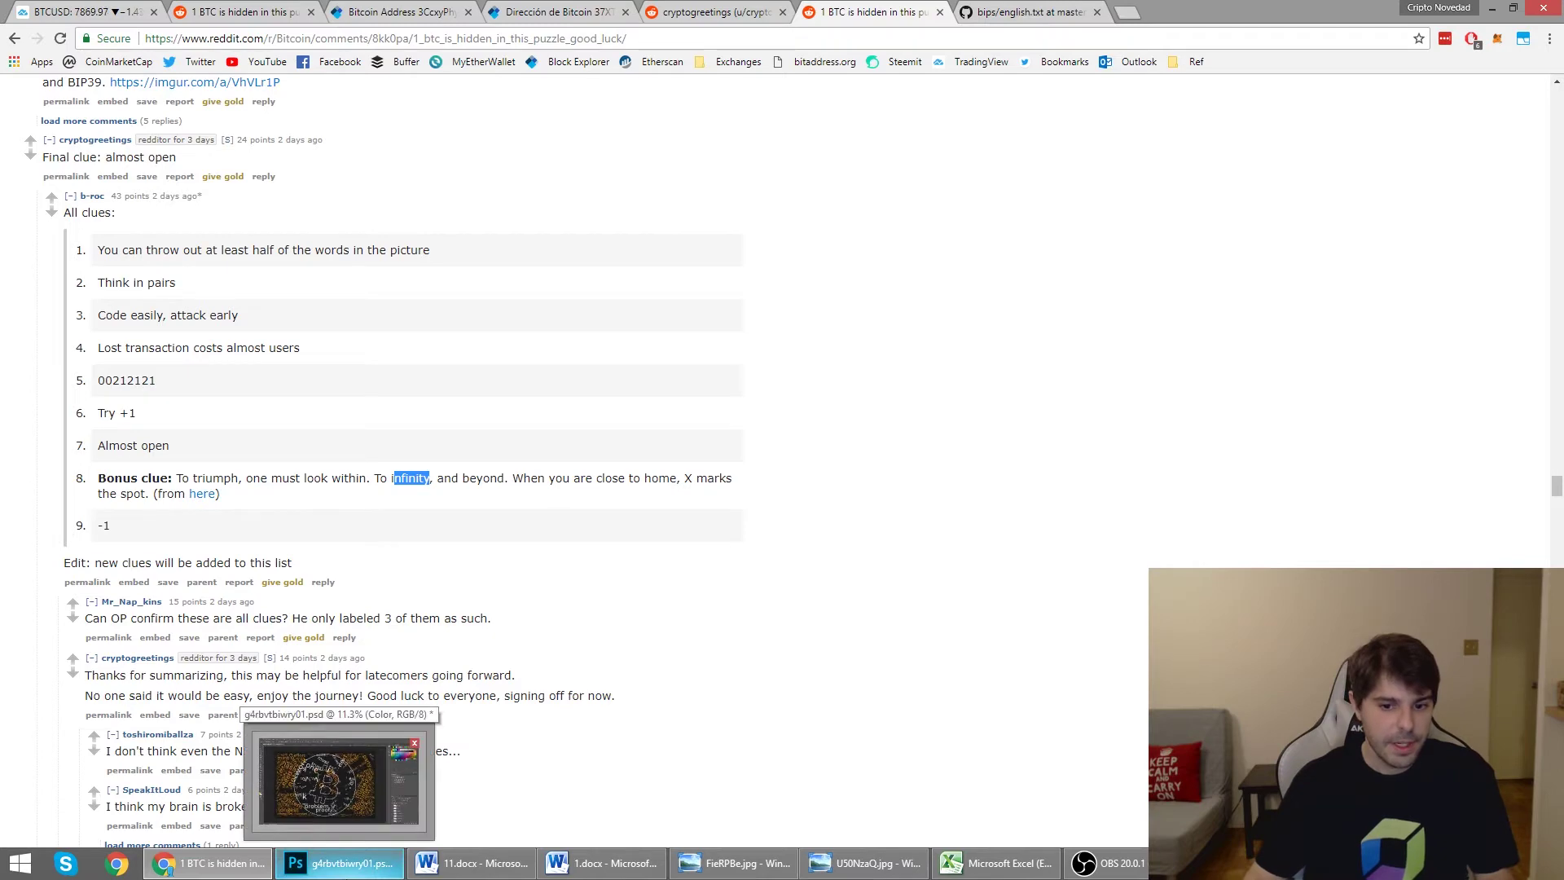
click(330, 862)
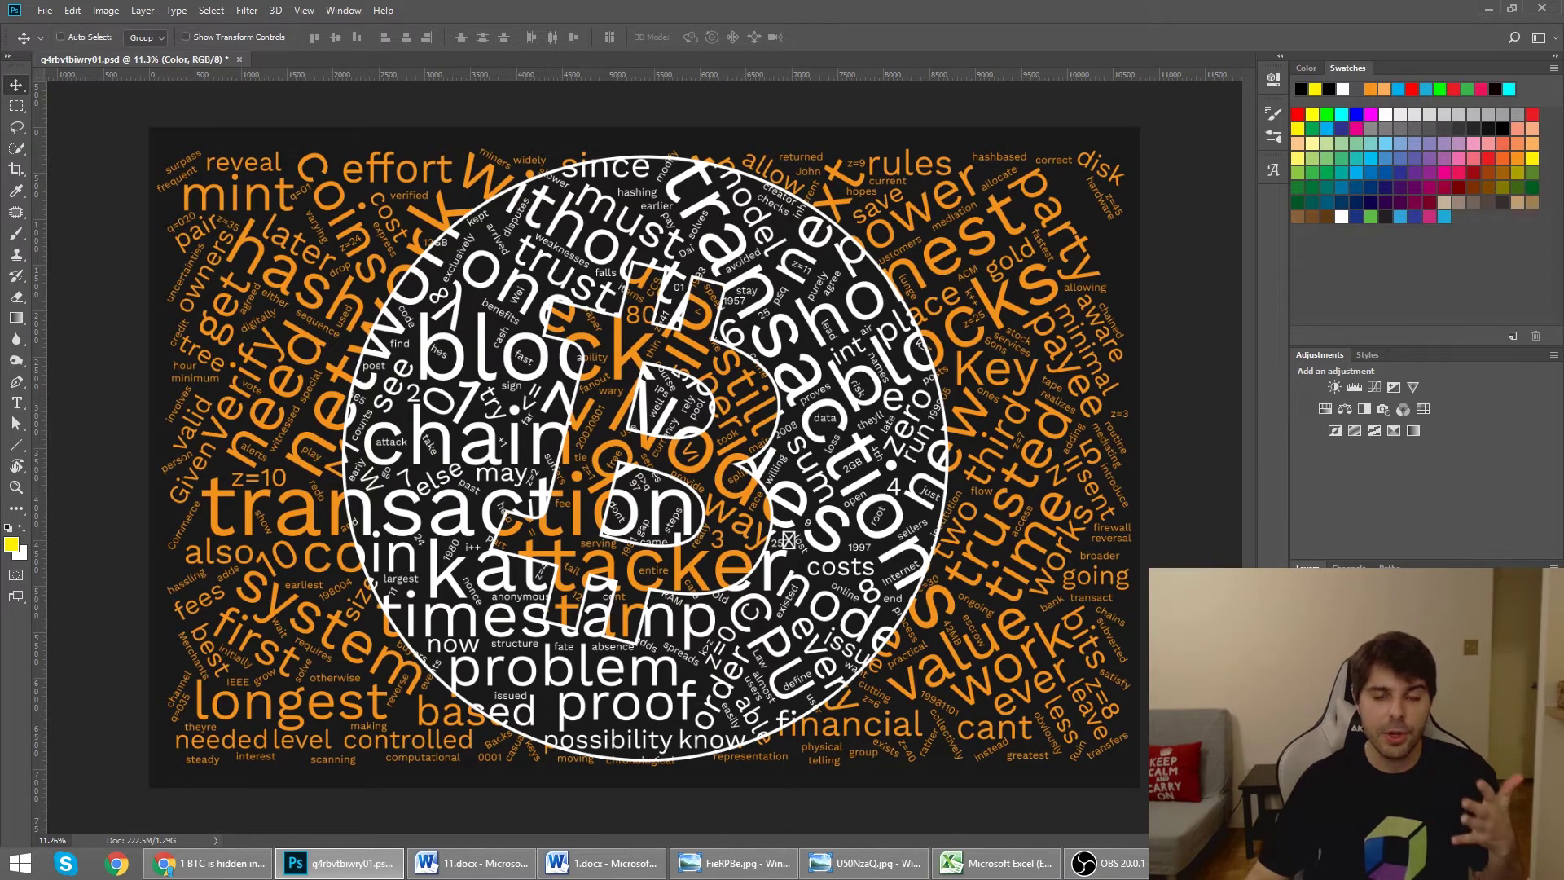
key(ctrl+z)
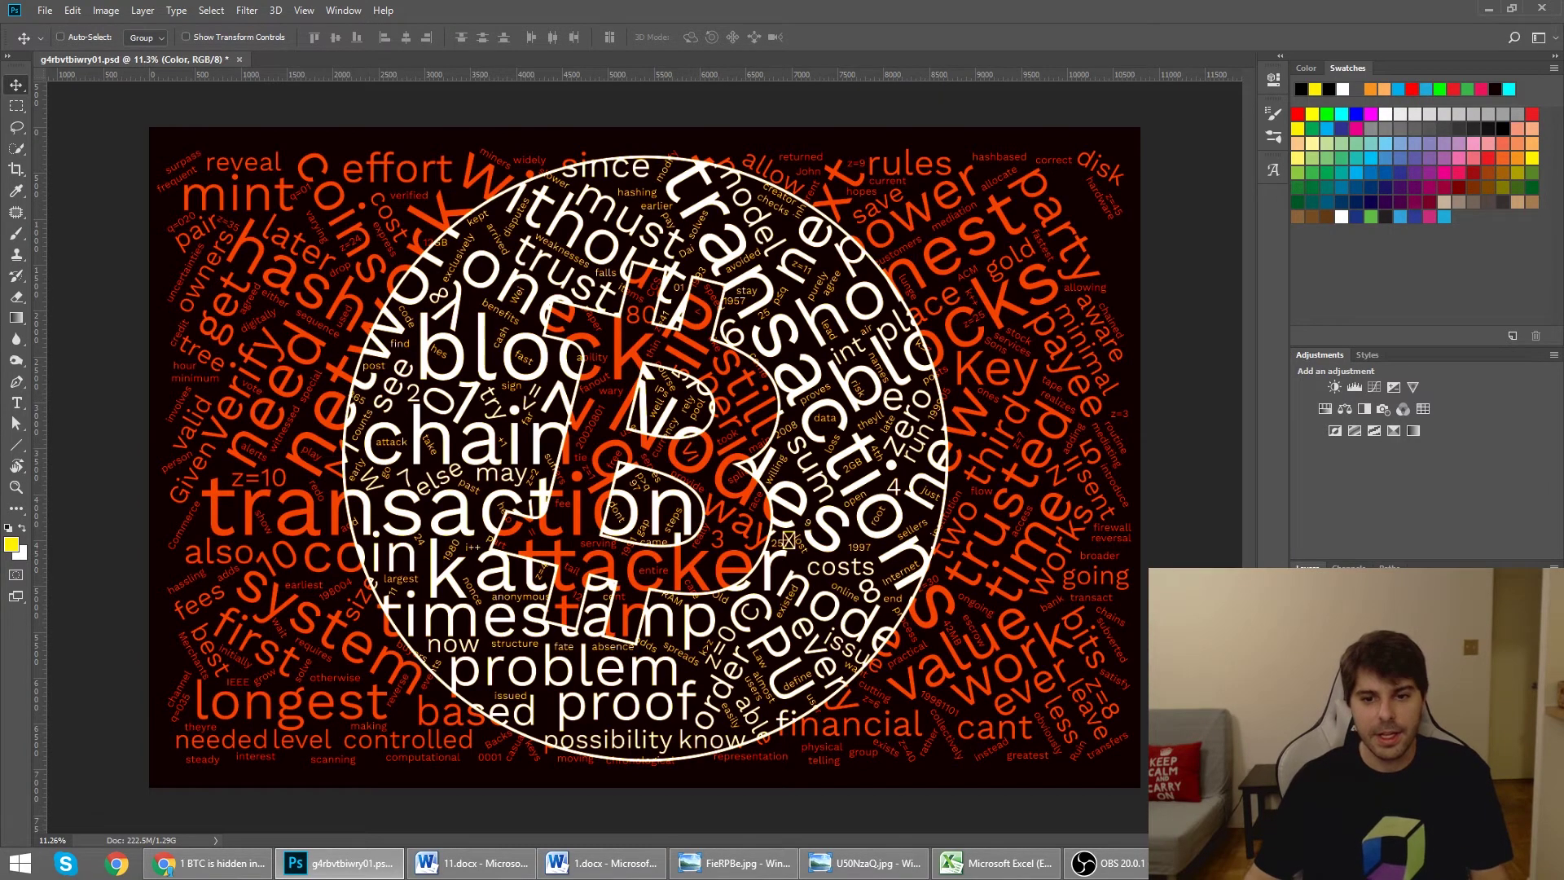
scroll(831, 472, up, 10)
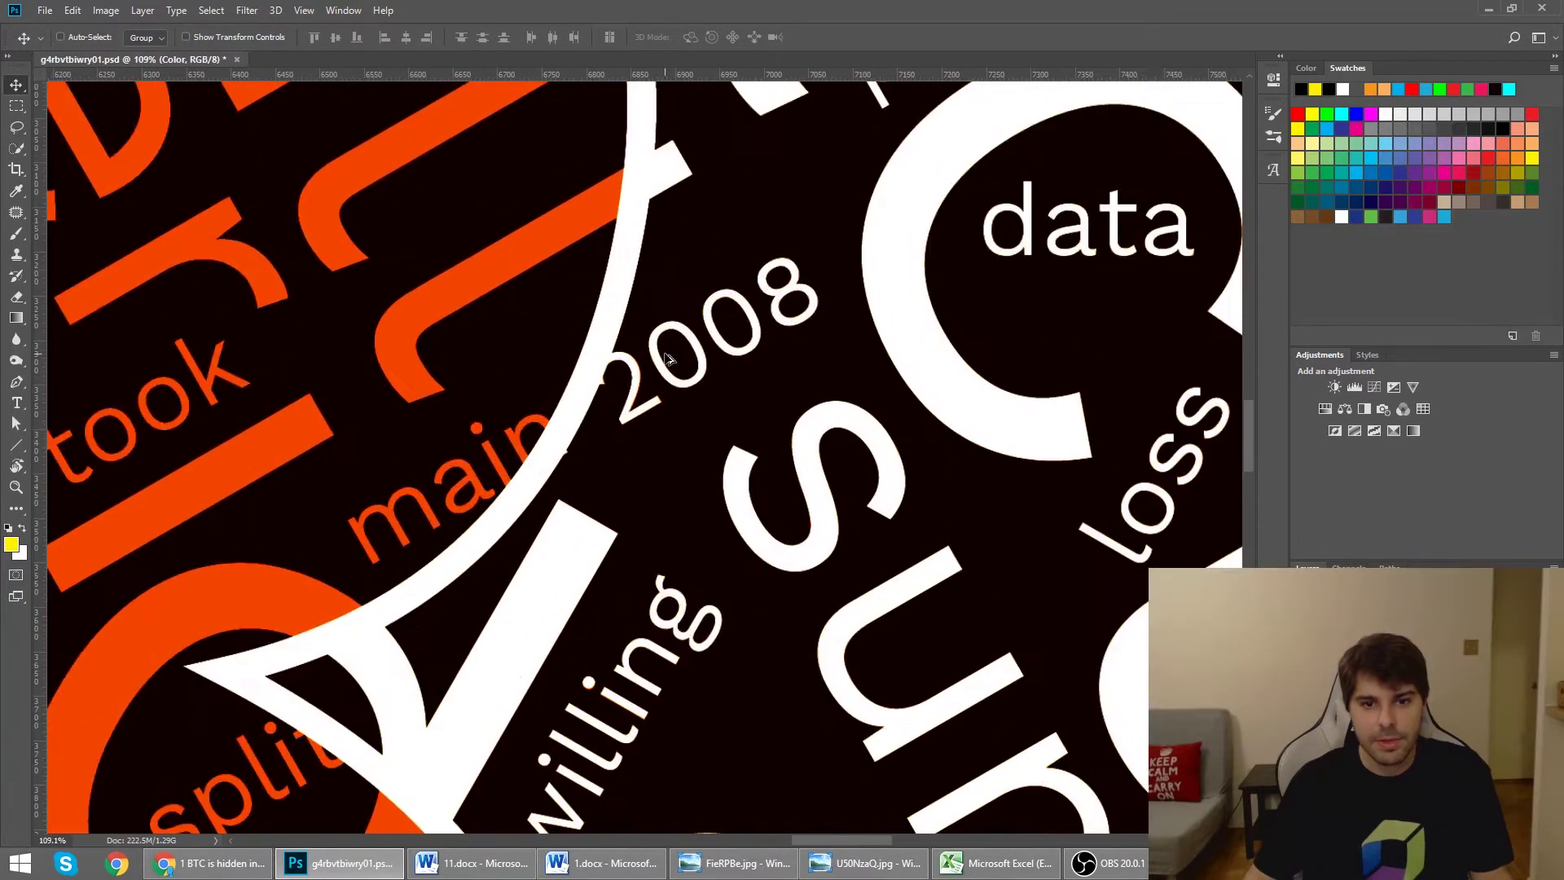
scroll(666, 358, down, 2)
scroll(766, 525, down, 4)
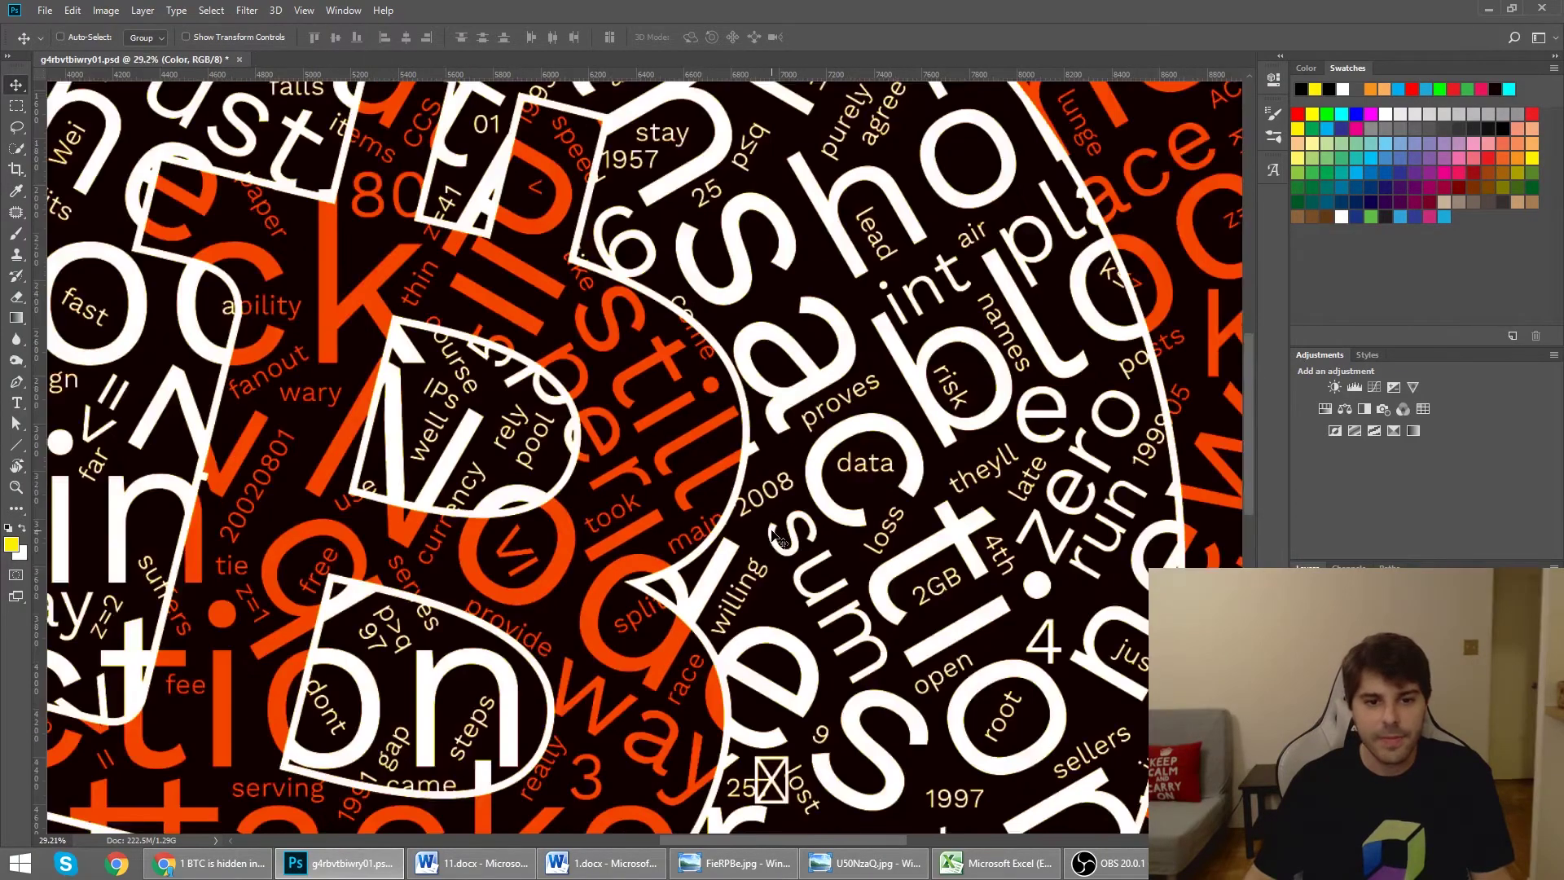
scroll(774, 534, down, 3)
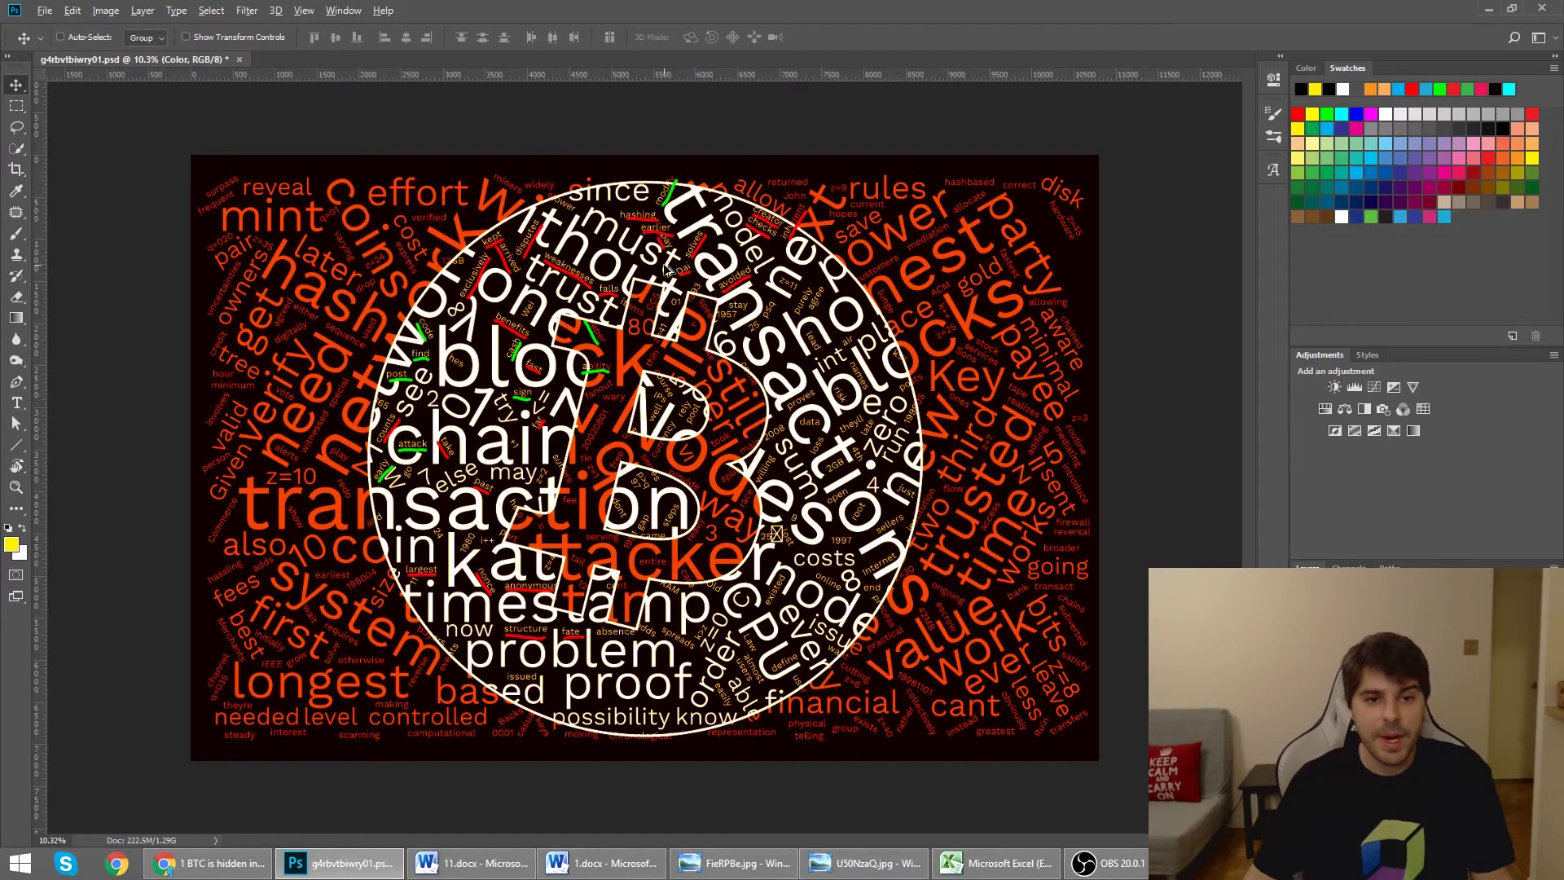
scroll(666, 269, up, 1)
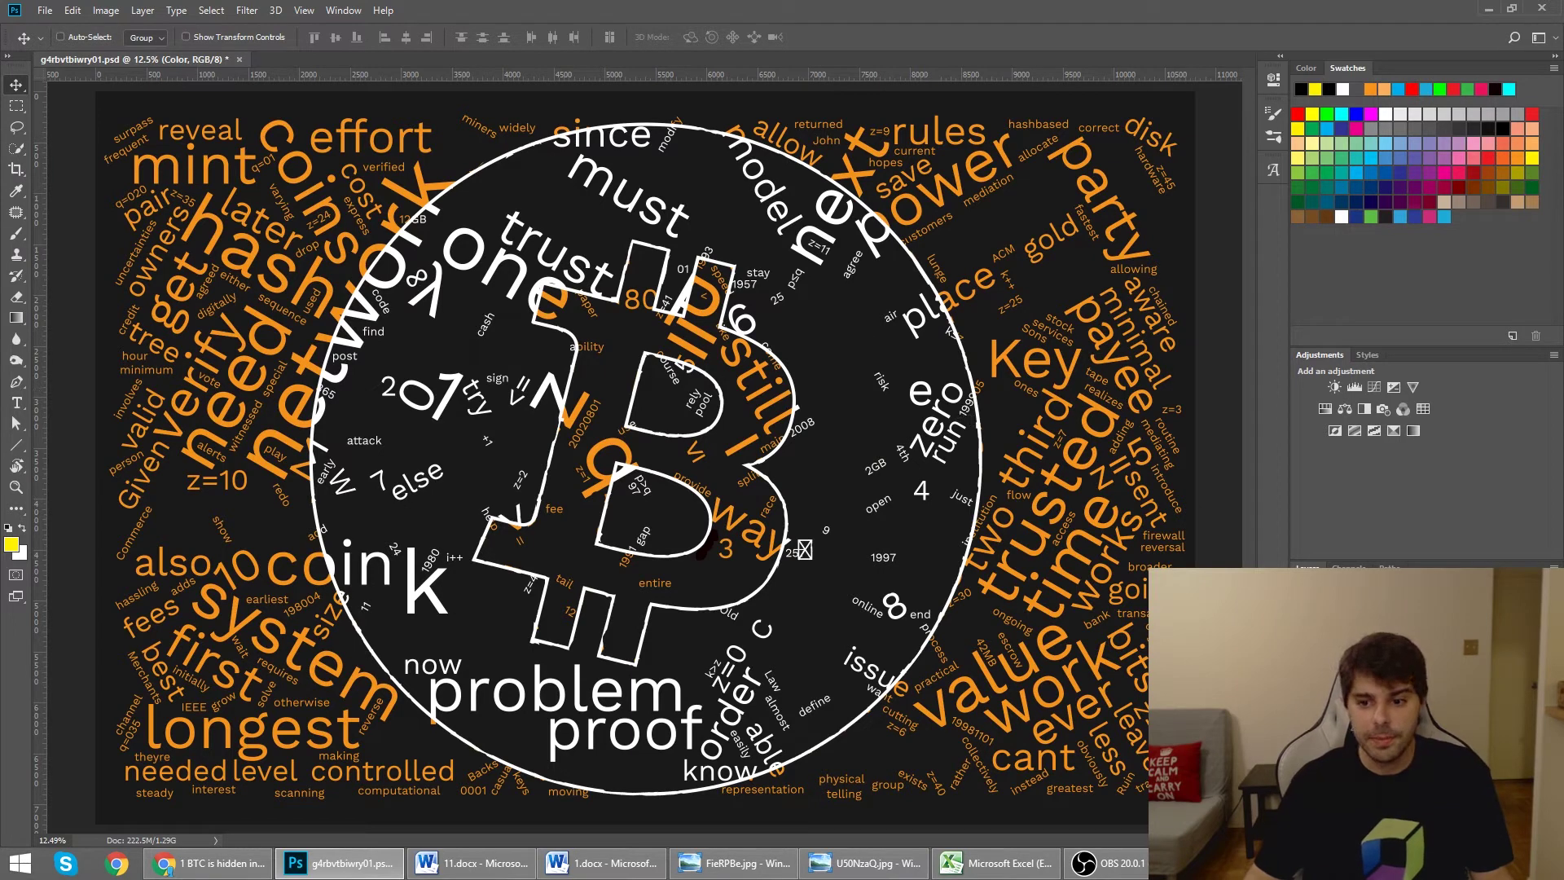
Show the green X lines over the filtered word cloud, then replace them with the green and pink word marks
key(ctrl+z)
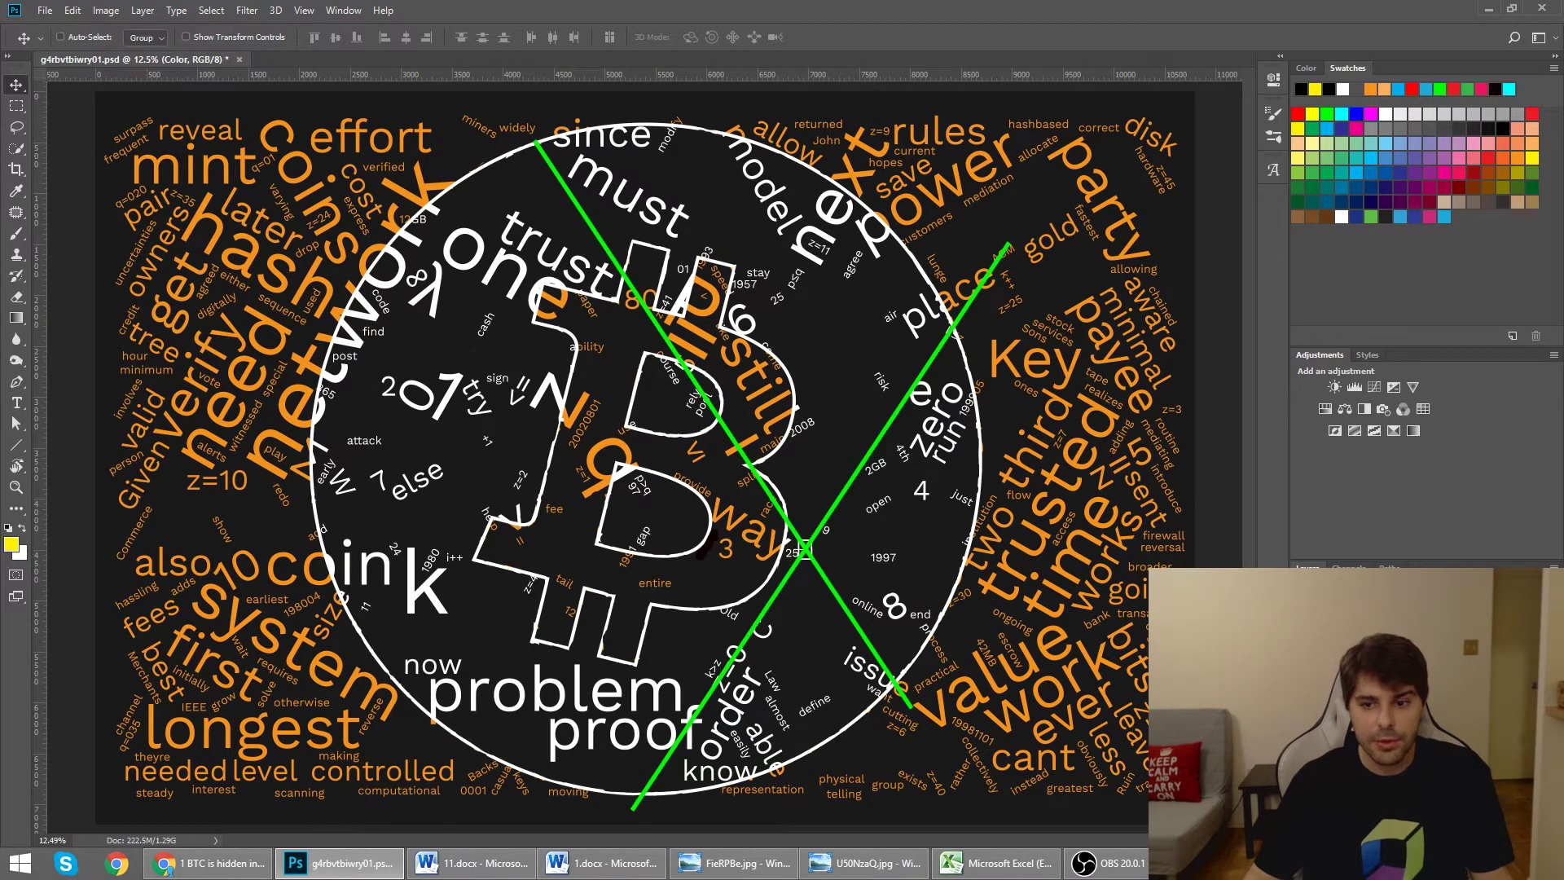
key(ctrl+z)
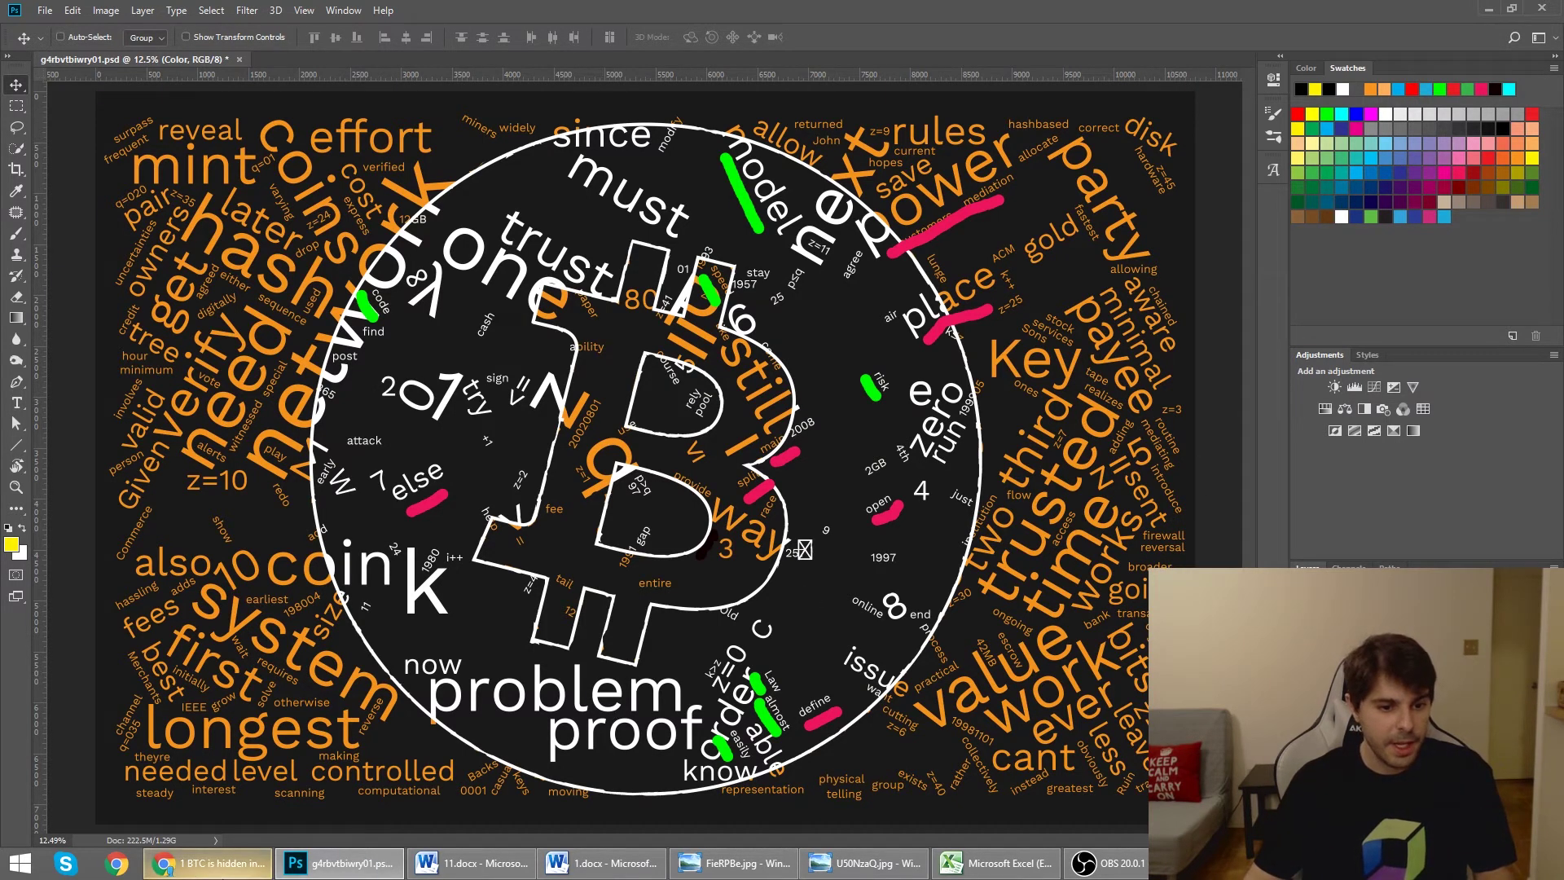
Switch to the Reddit clue list in Chrome and highlight the digits 212121 in clue 5, comparing with the marked word cloud
click(208, 862)
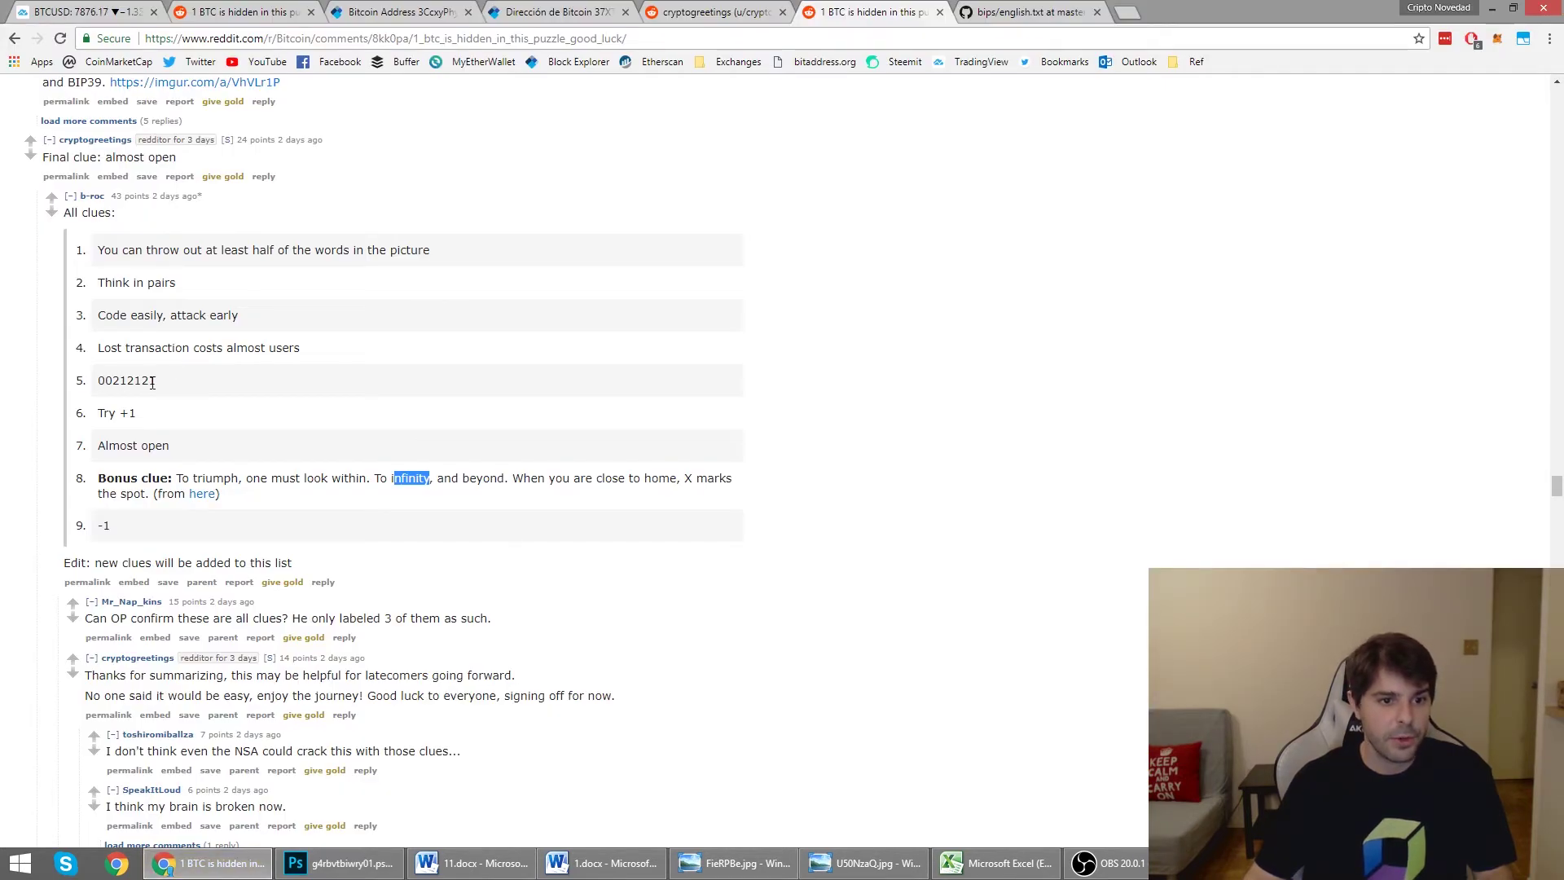
click(1491, 8)
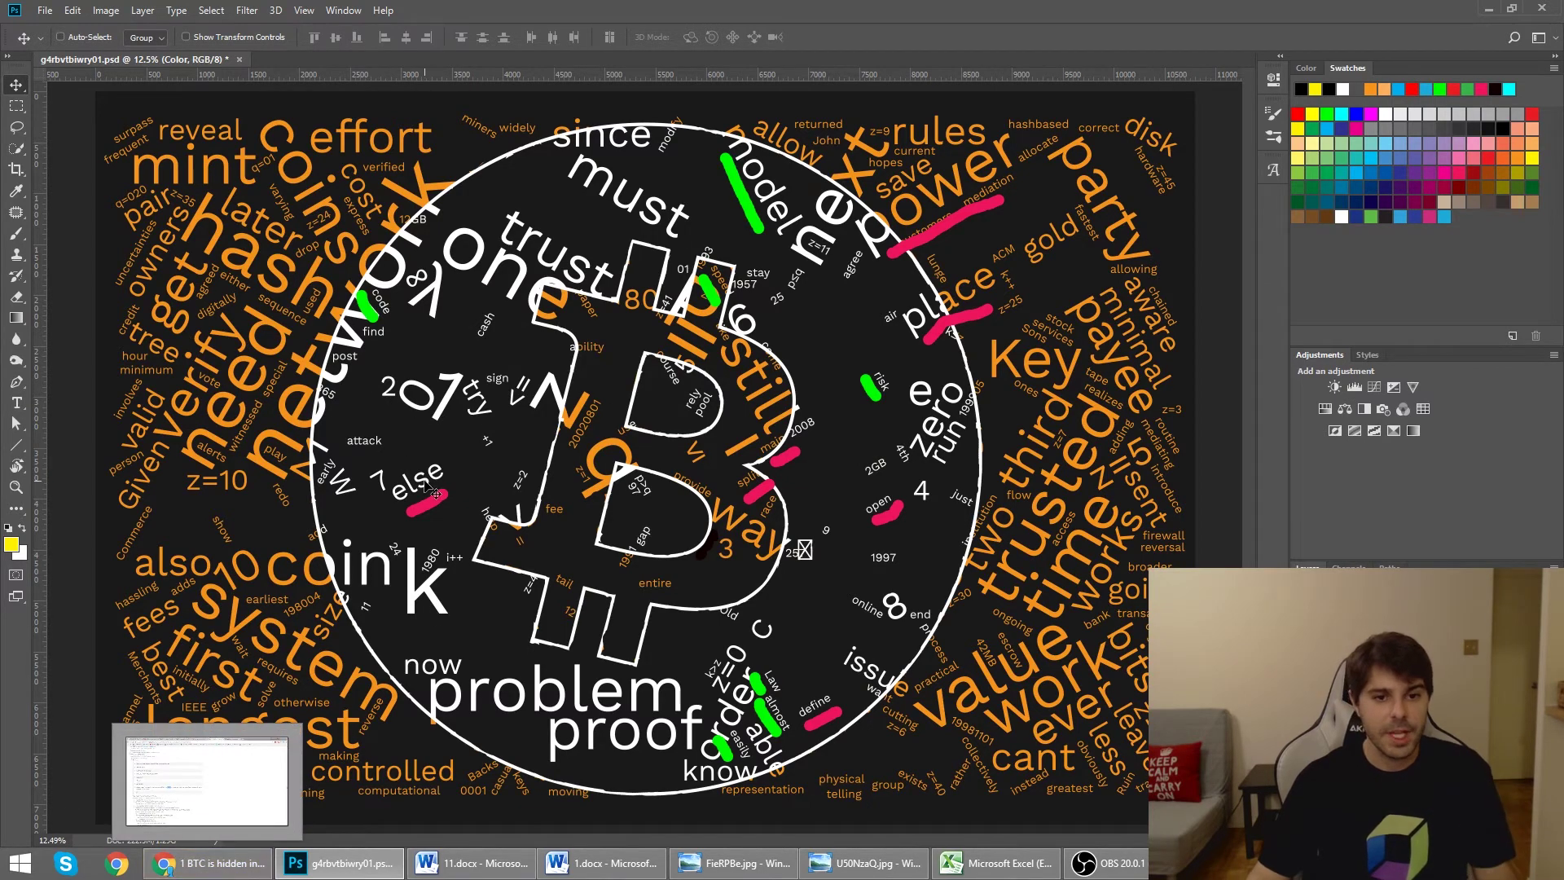
click(213, 862)
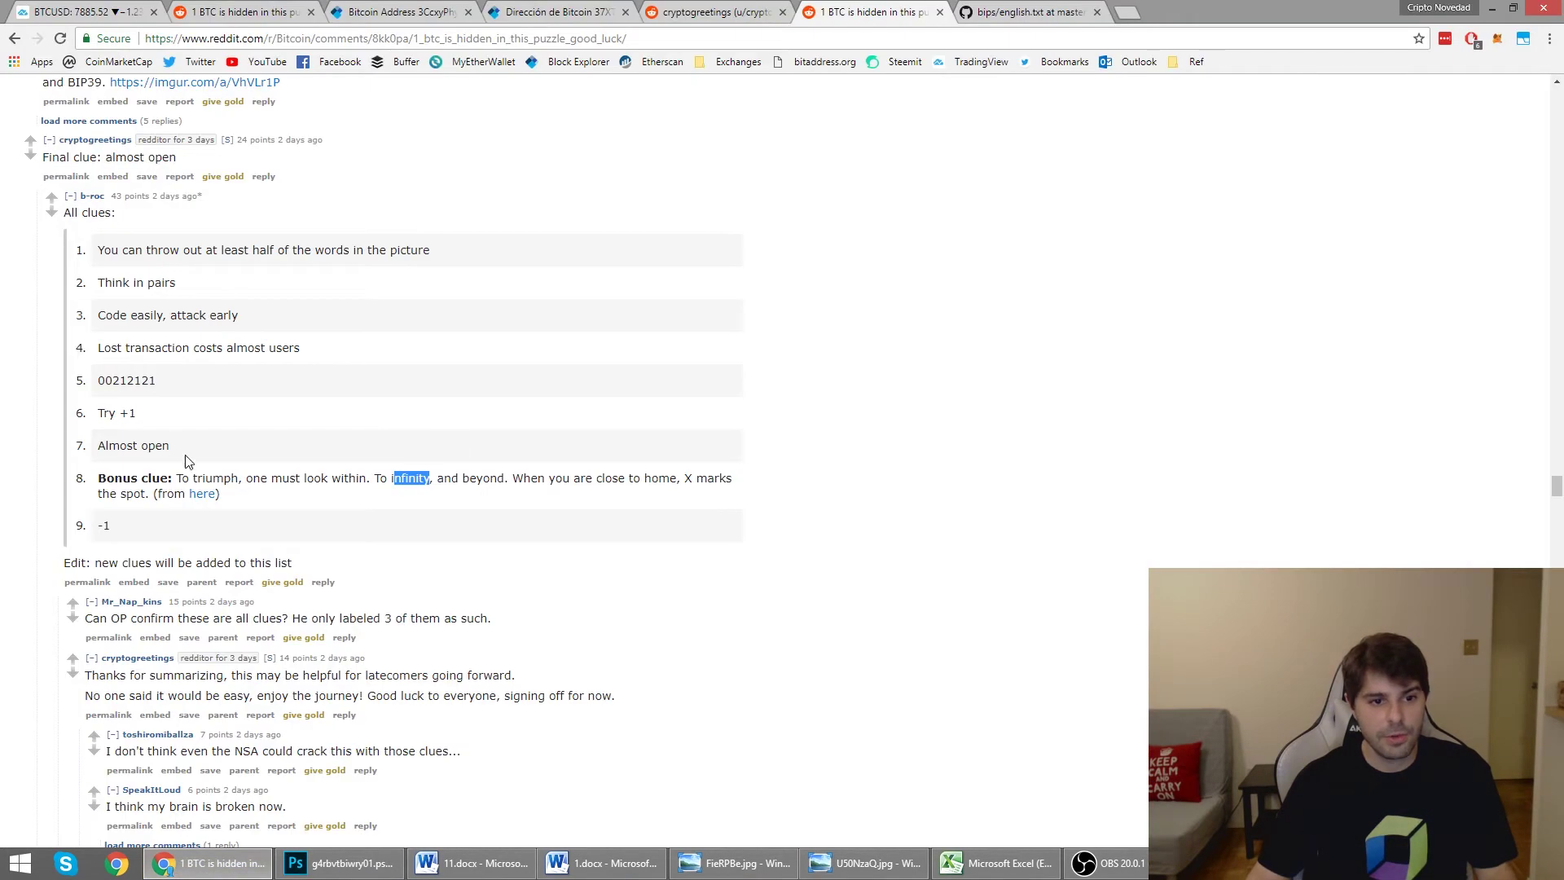
drag(112, 382, 157, 382)
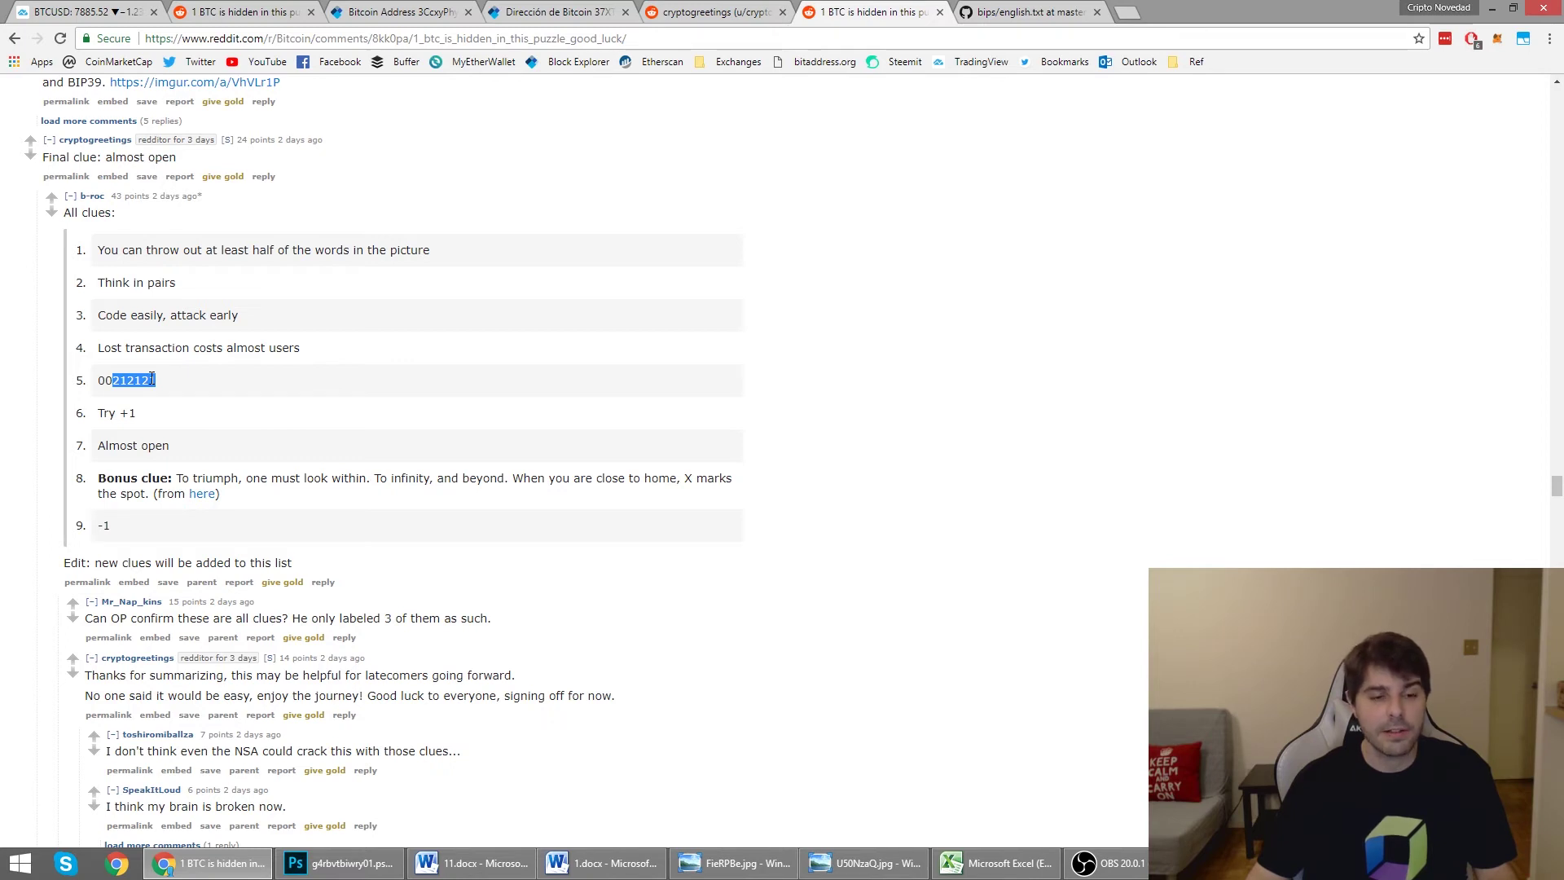
click(145, 380)
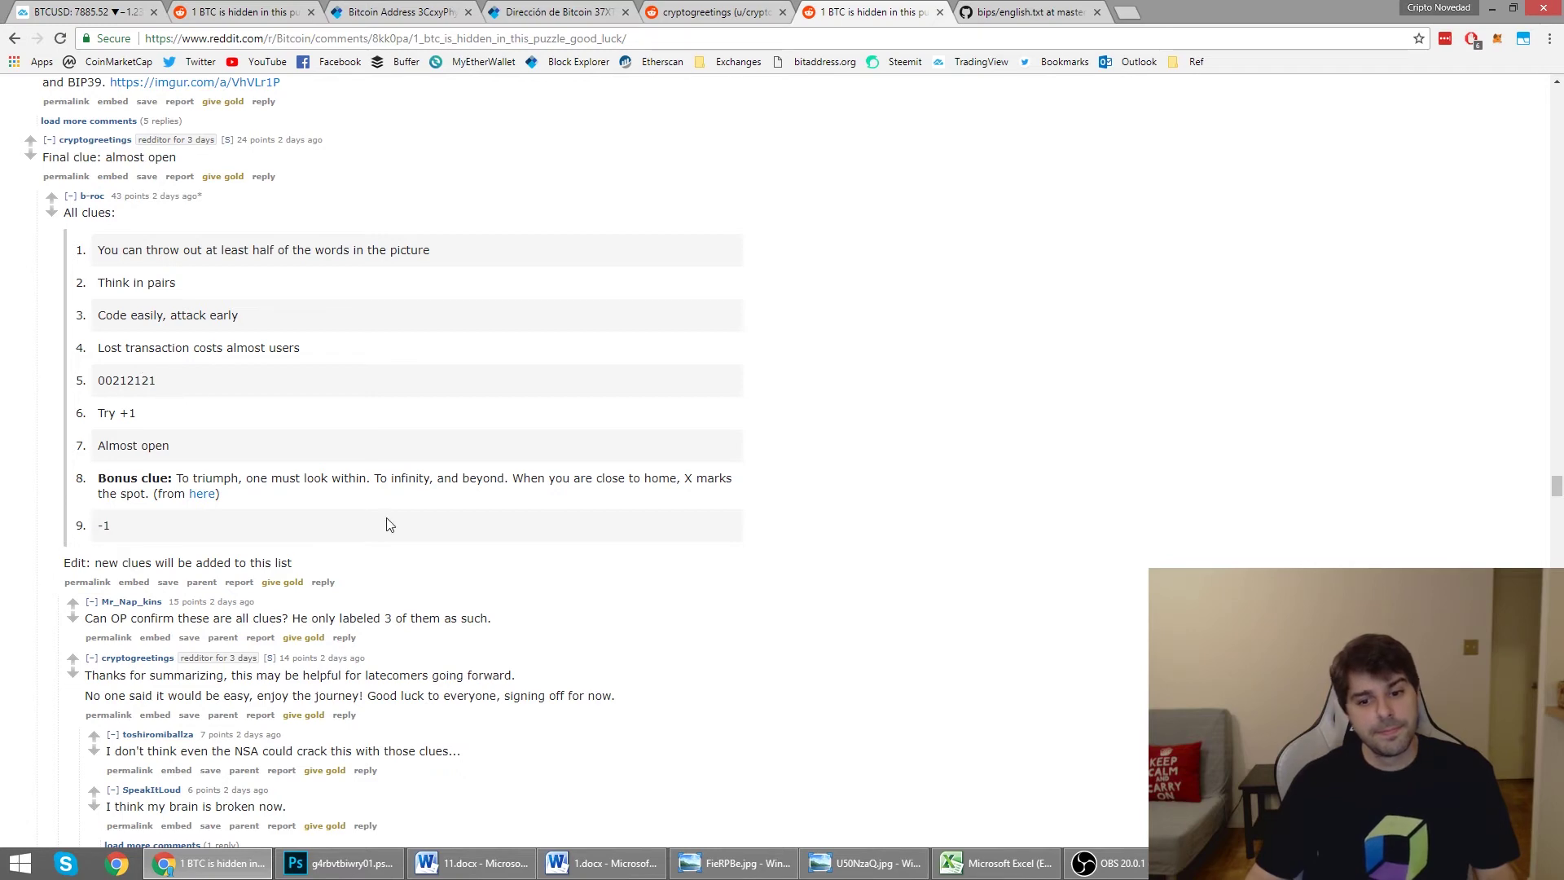
Switch back to Photoshop, compare the yellow and green clue-word marks on the filtered and complete word clouds, then hide the marks
click(337, 866)
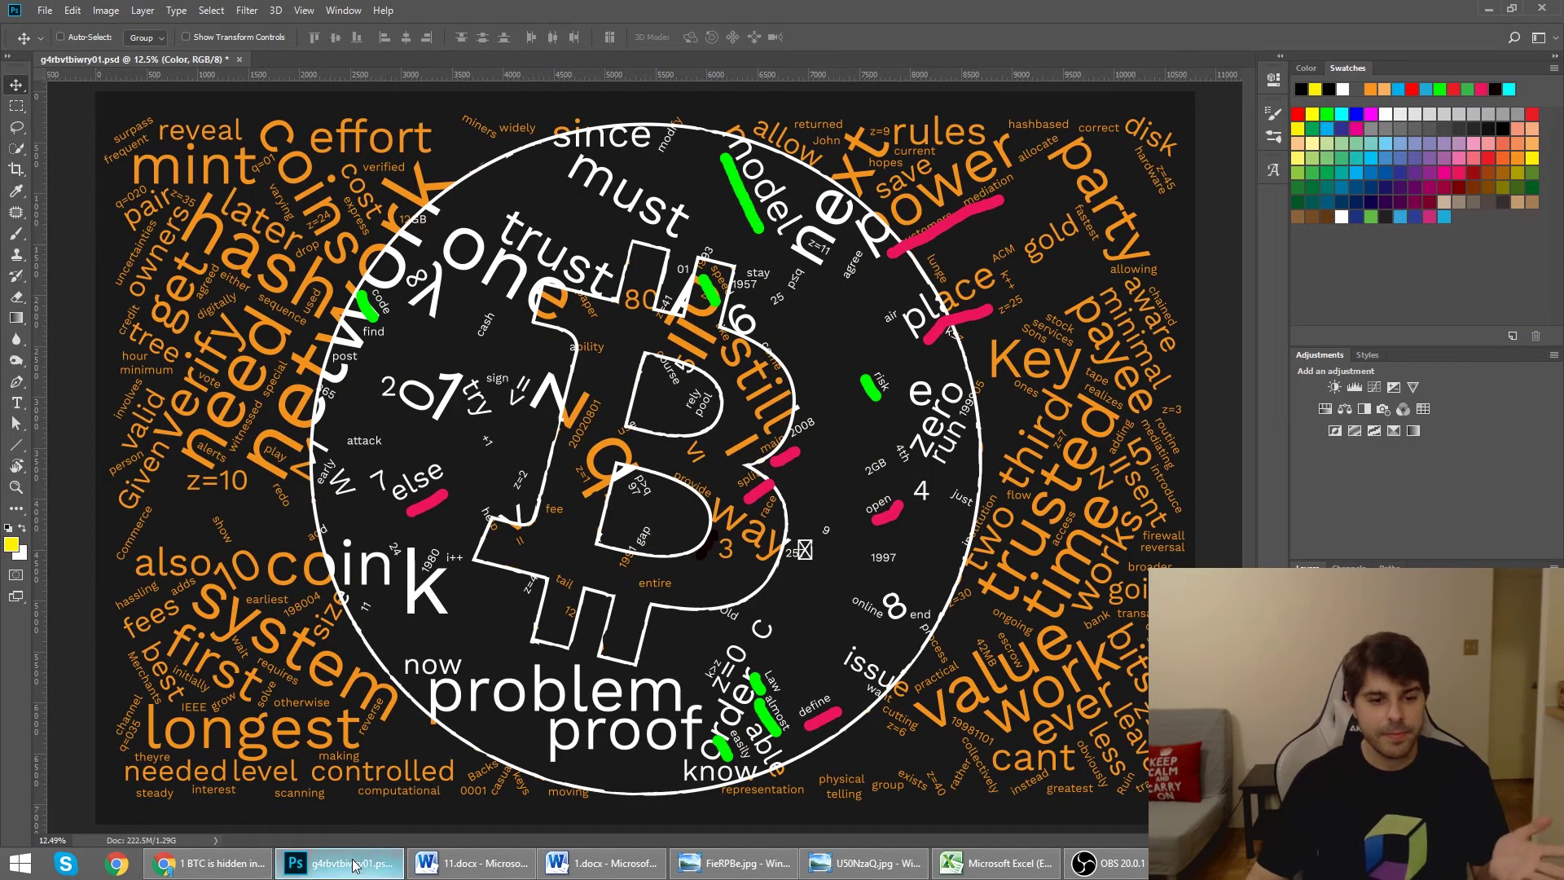
click(353, 865)
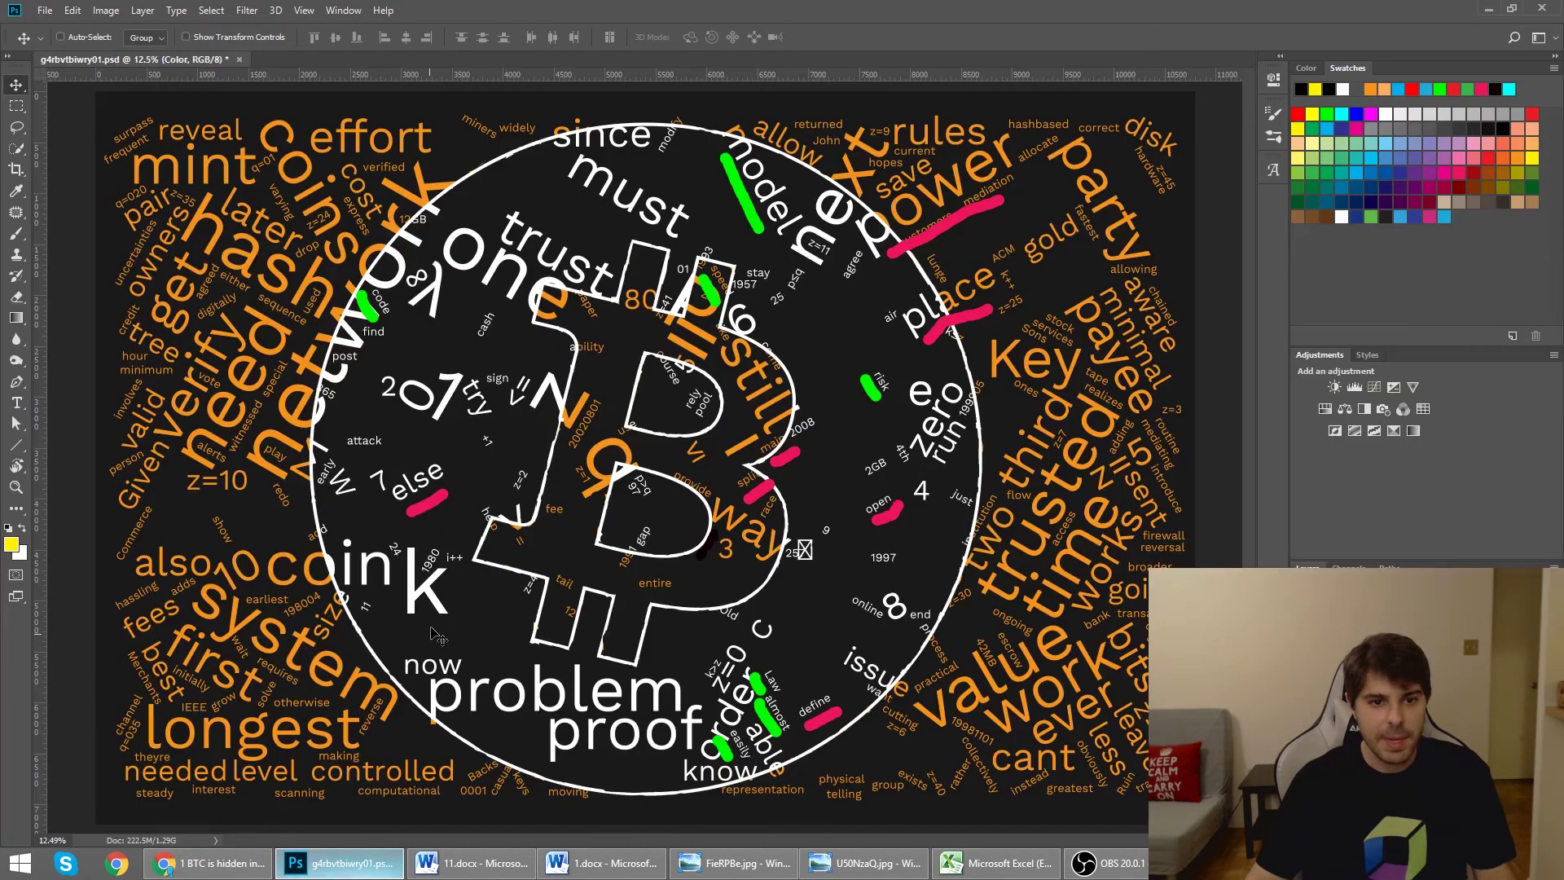
click(338, 864)
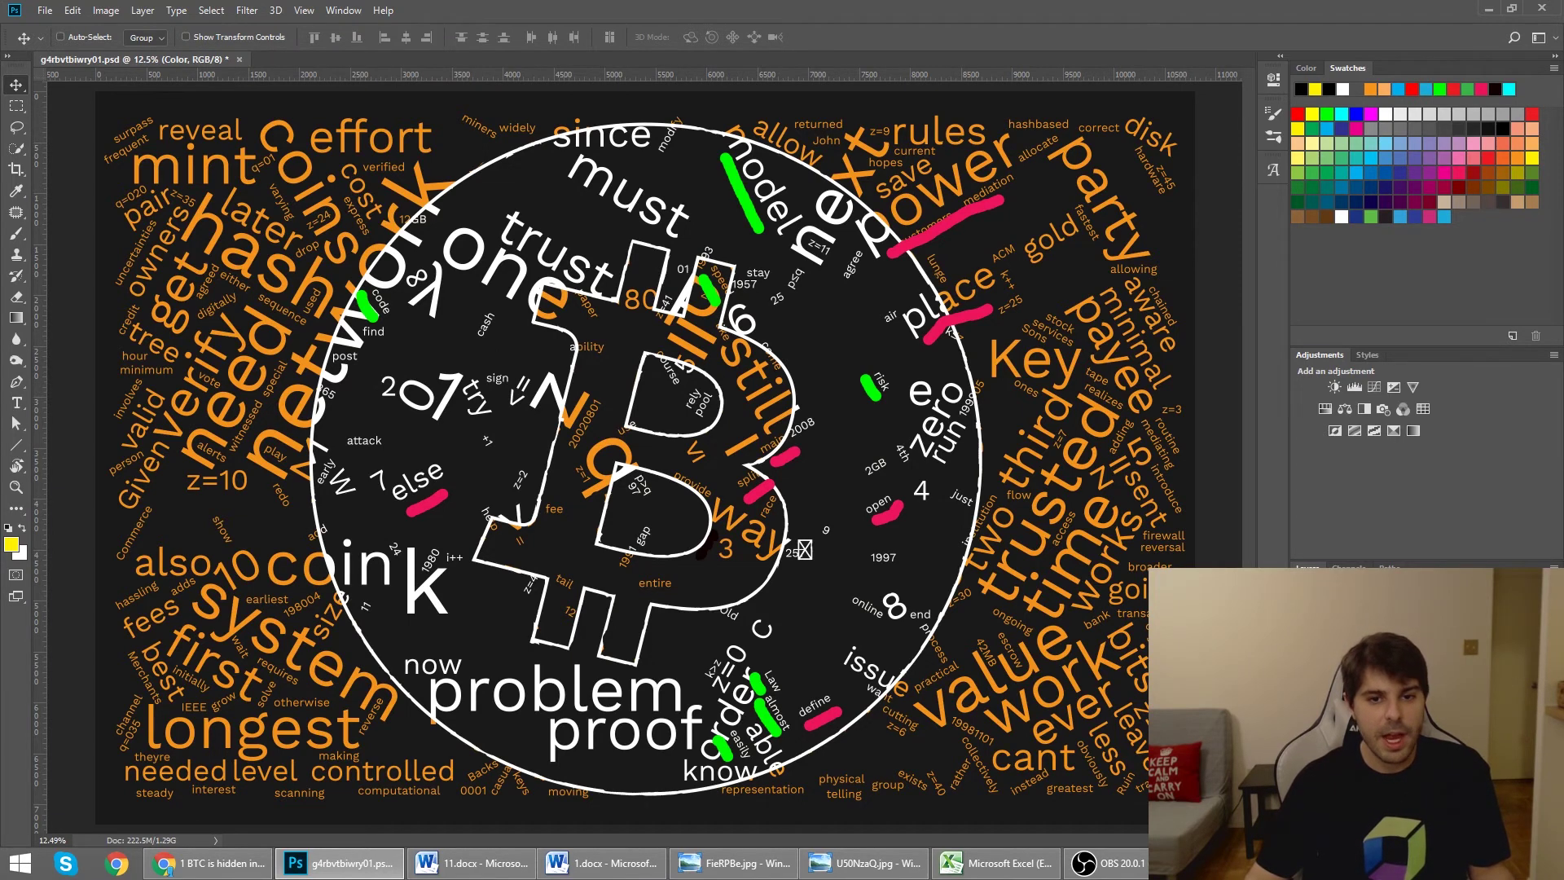
key(Delete)
key(ctrl+z)
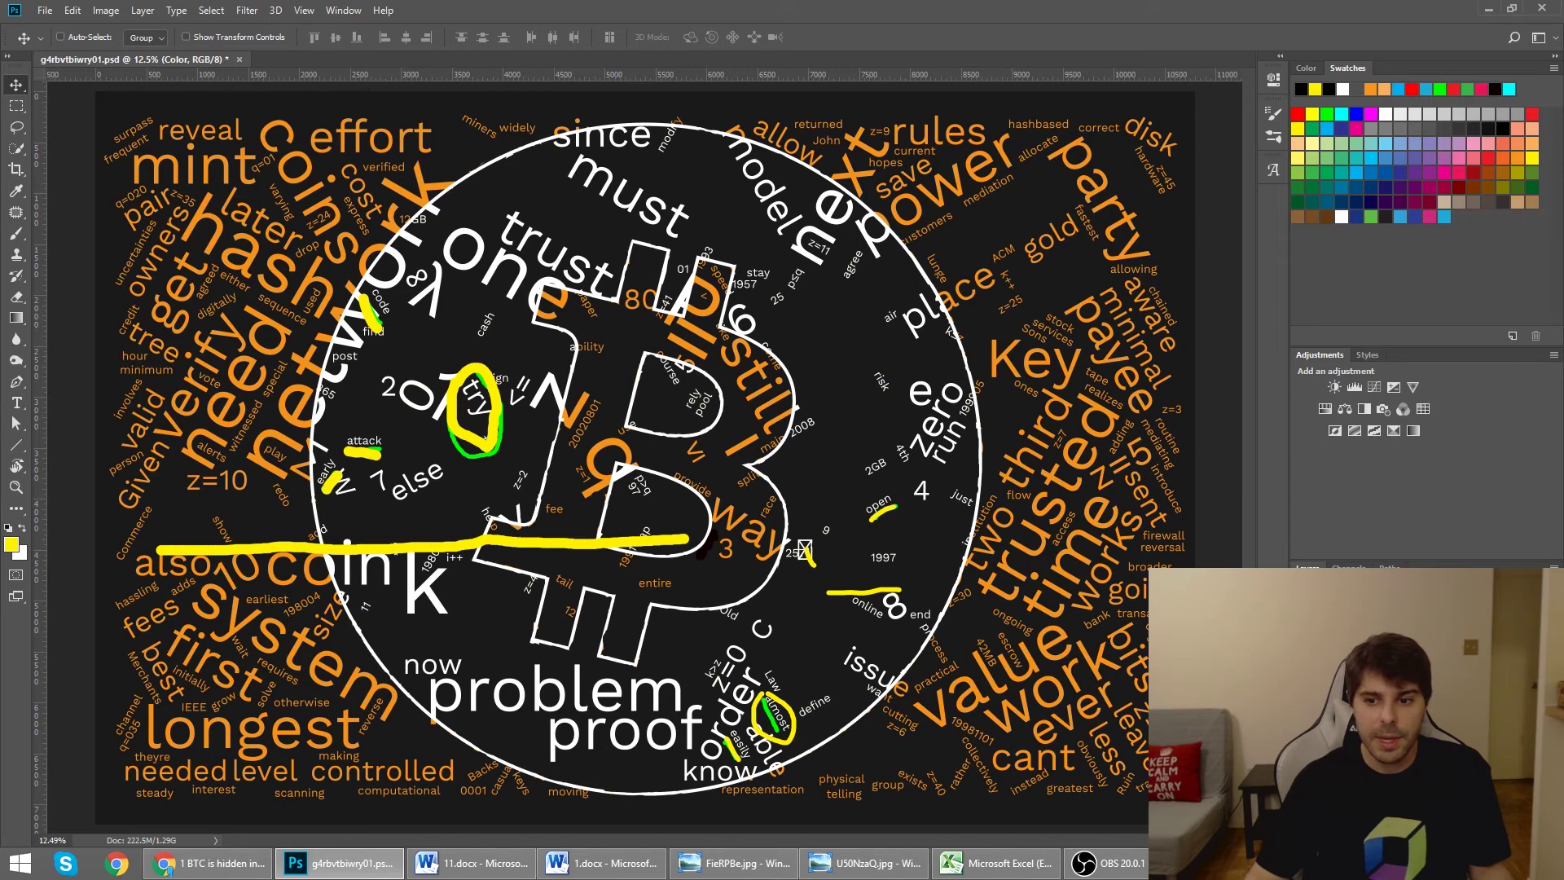
key(ctrl+shift+z)
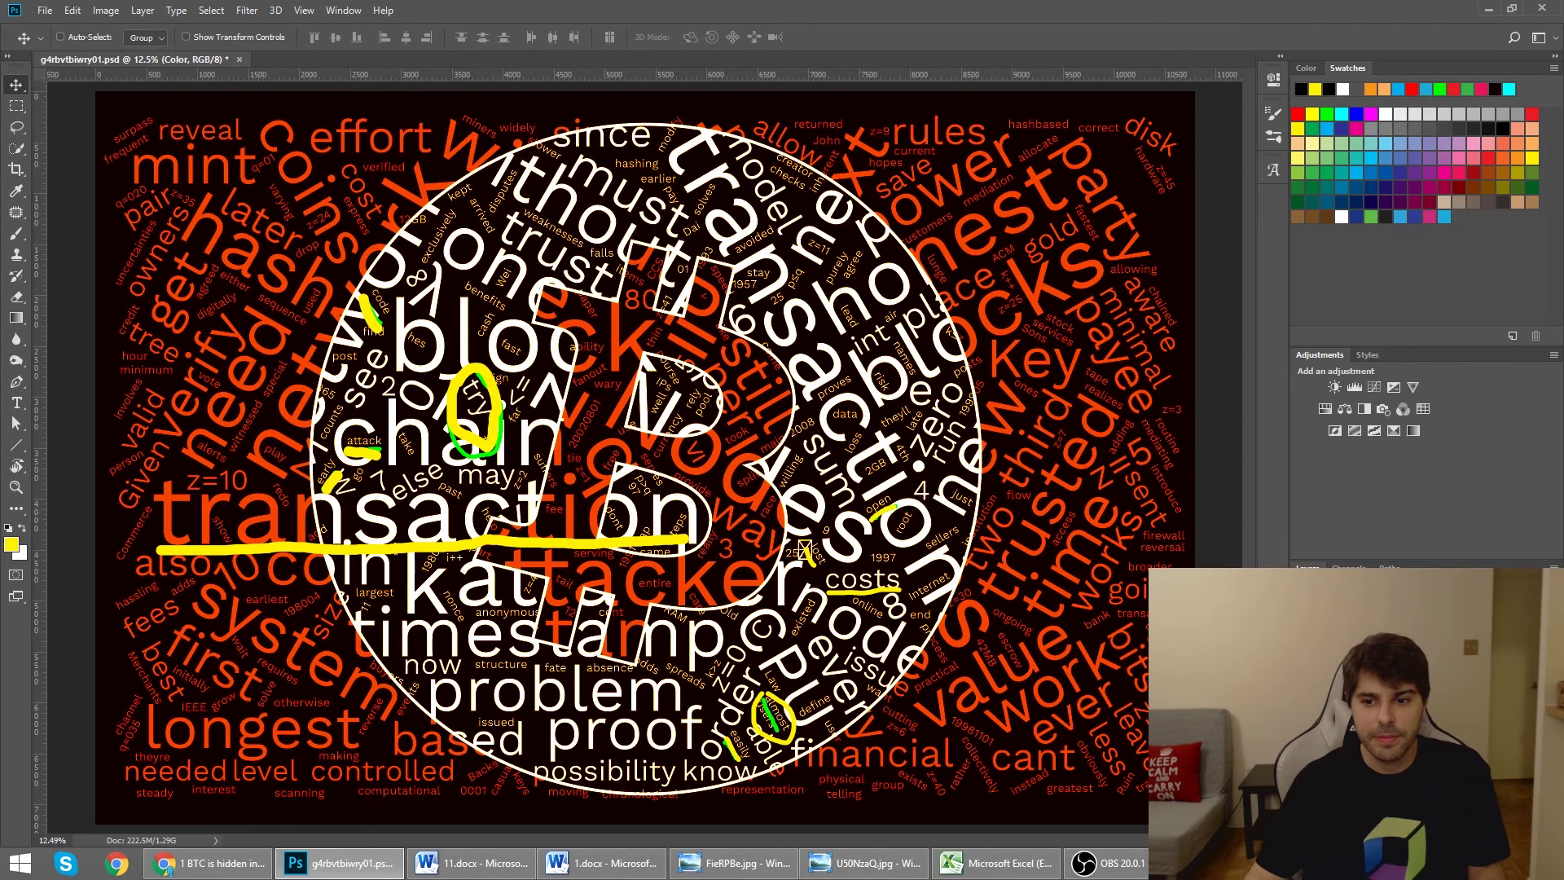
key(ctrl+z)
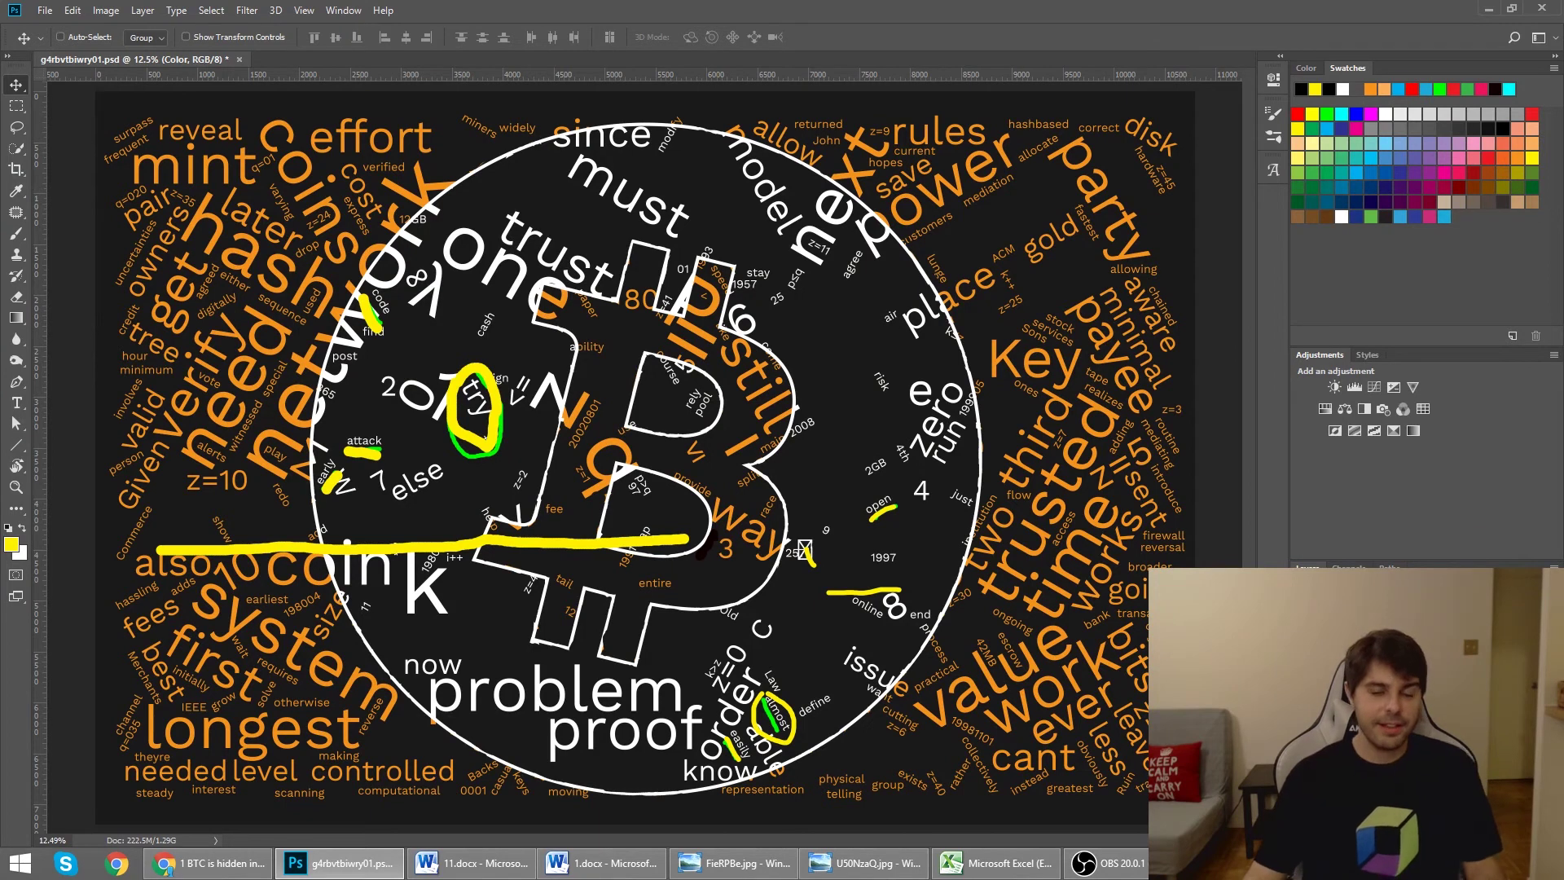
key(ctrl+z)
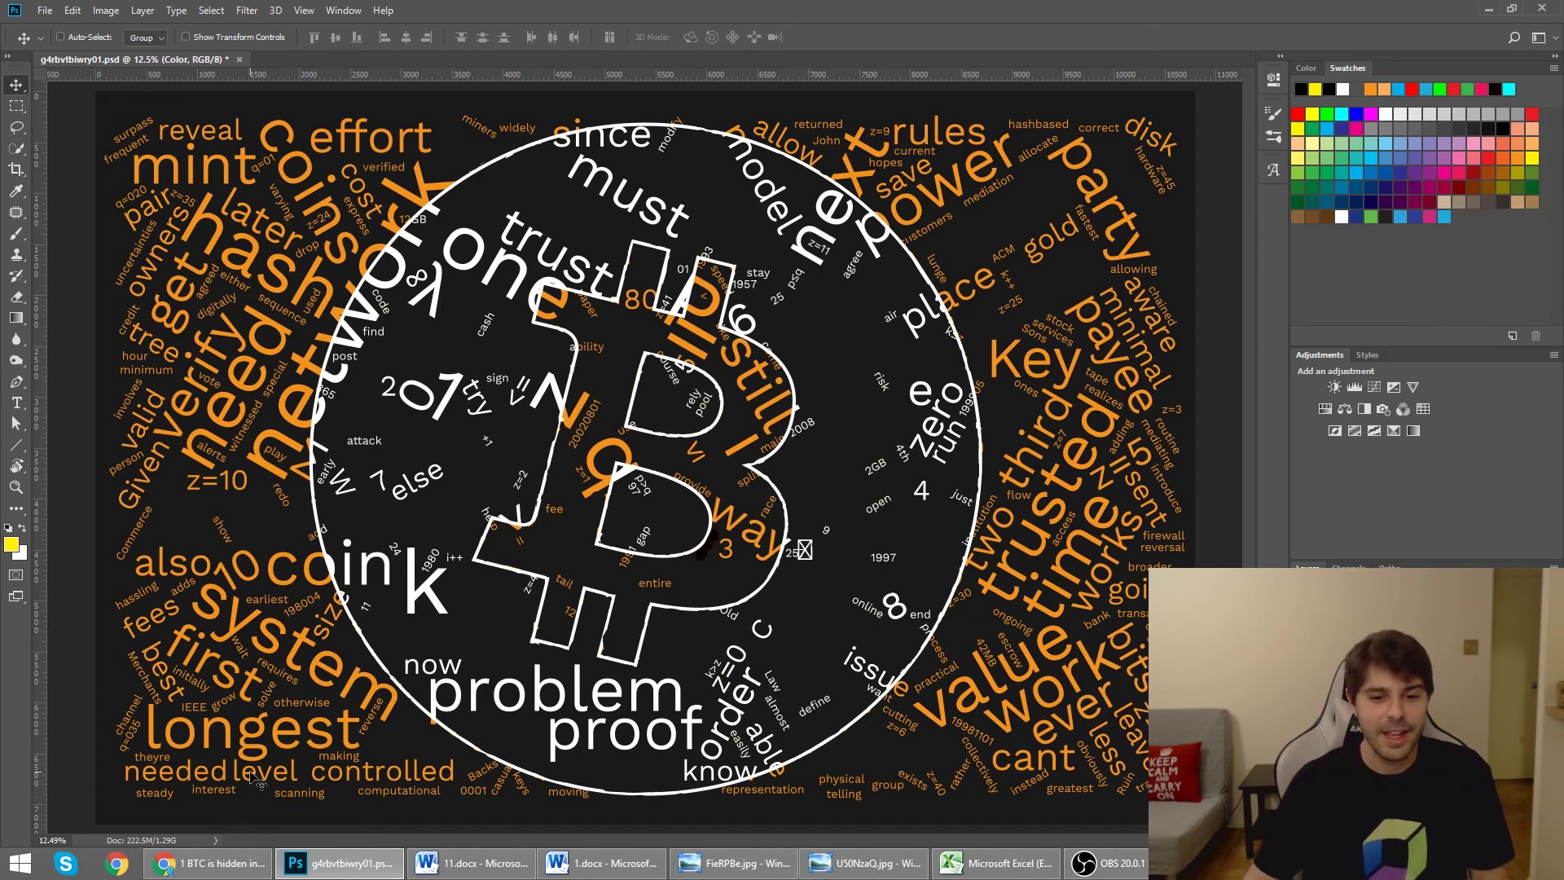
Switch to 11.docx in Word and examine the red and blue coloured words in the Bitcoin whitepaper text, then put it away
click(515, 865)
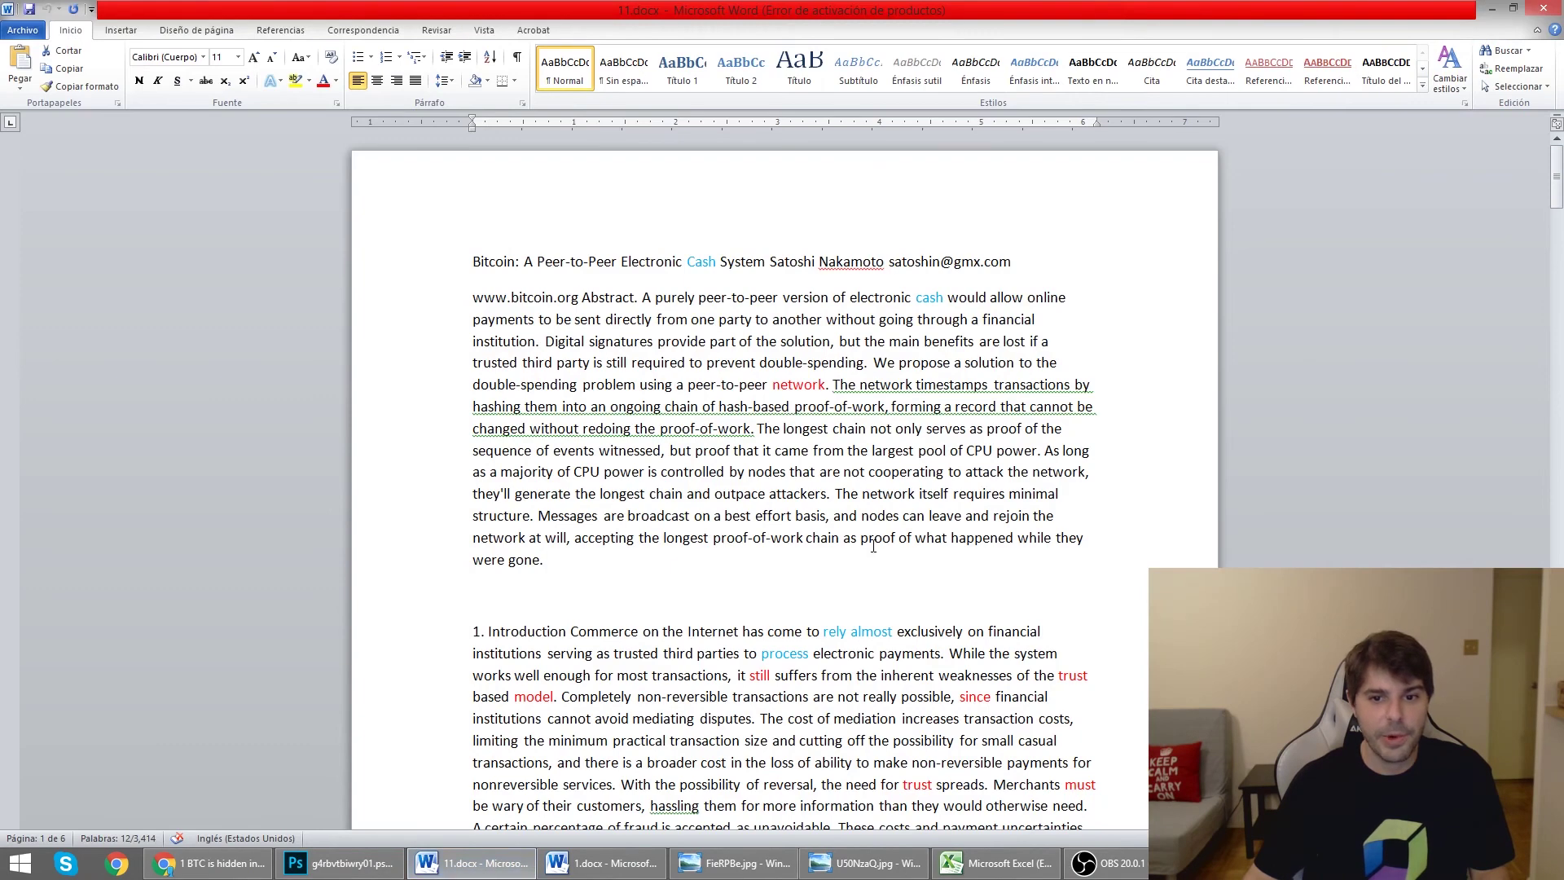
scroll(863, 538, down, 12)
scroll(856, 539, up, 6)
scroll(857, 539, up, 1)
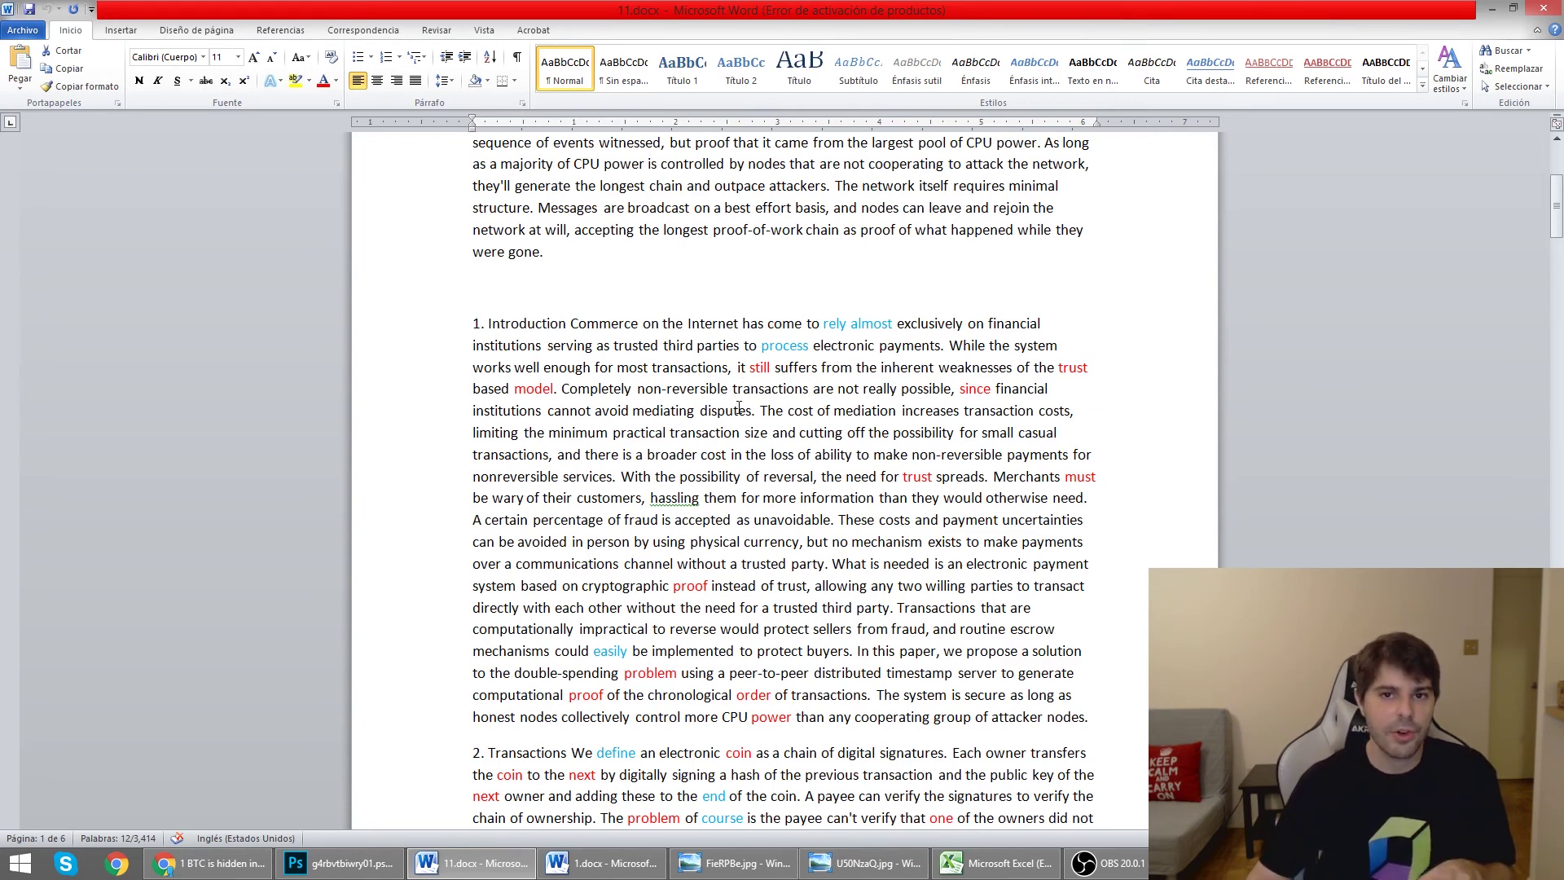
mouse_move(466, 875)
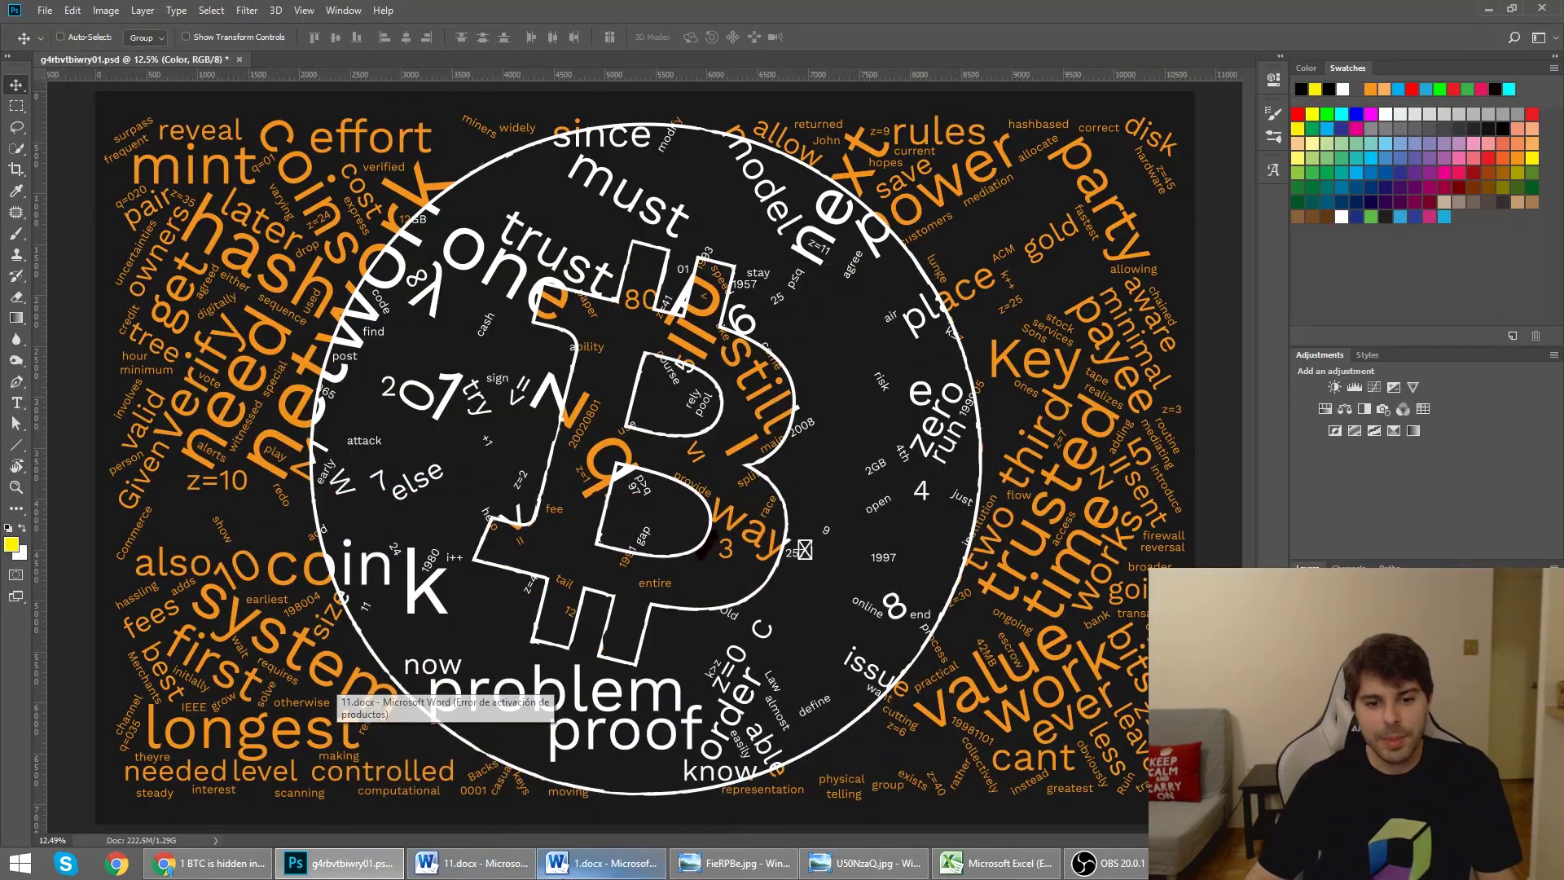
Briefly view 1.docx in Word, then switch to the annotated word-cloud image FieRPBe.jpg in Windows Photo Viewer
click(615, 872)
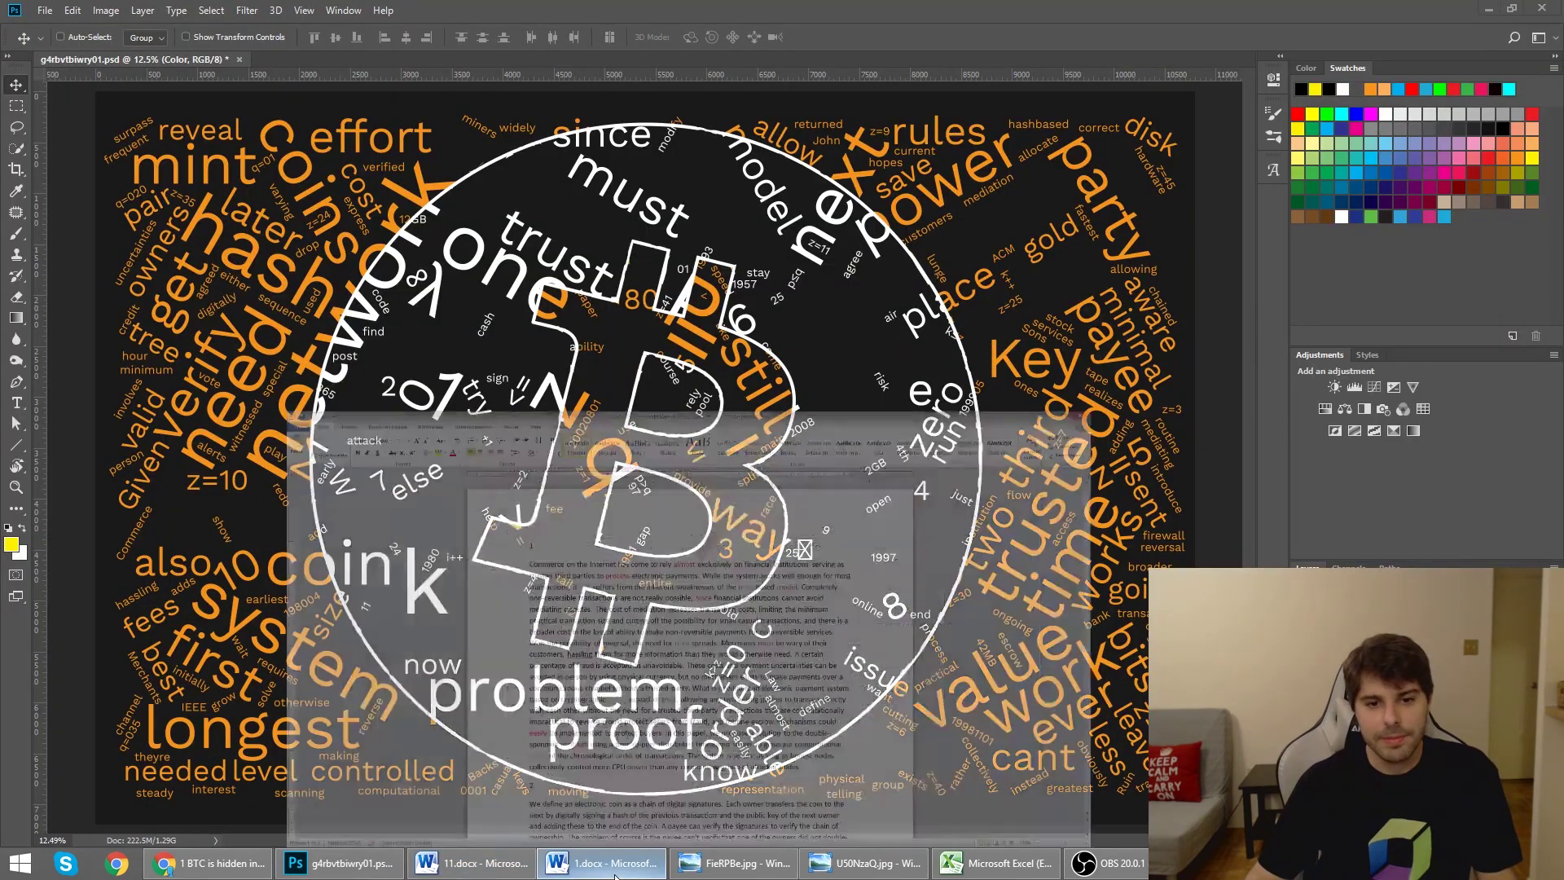
click(615, 876)
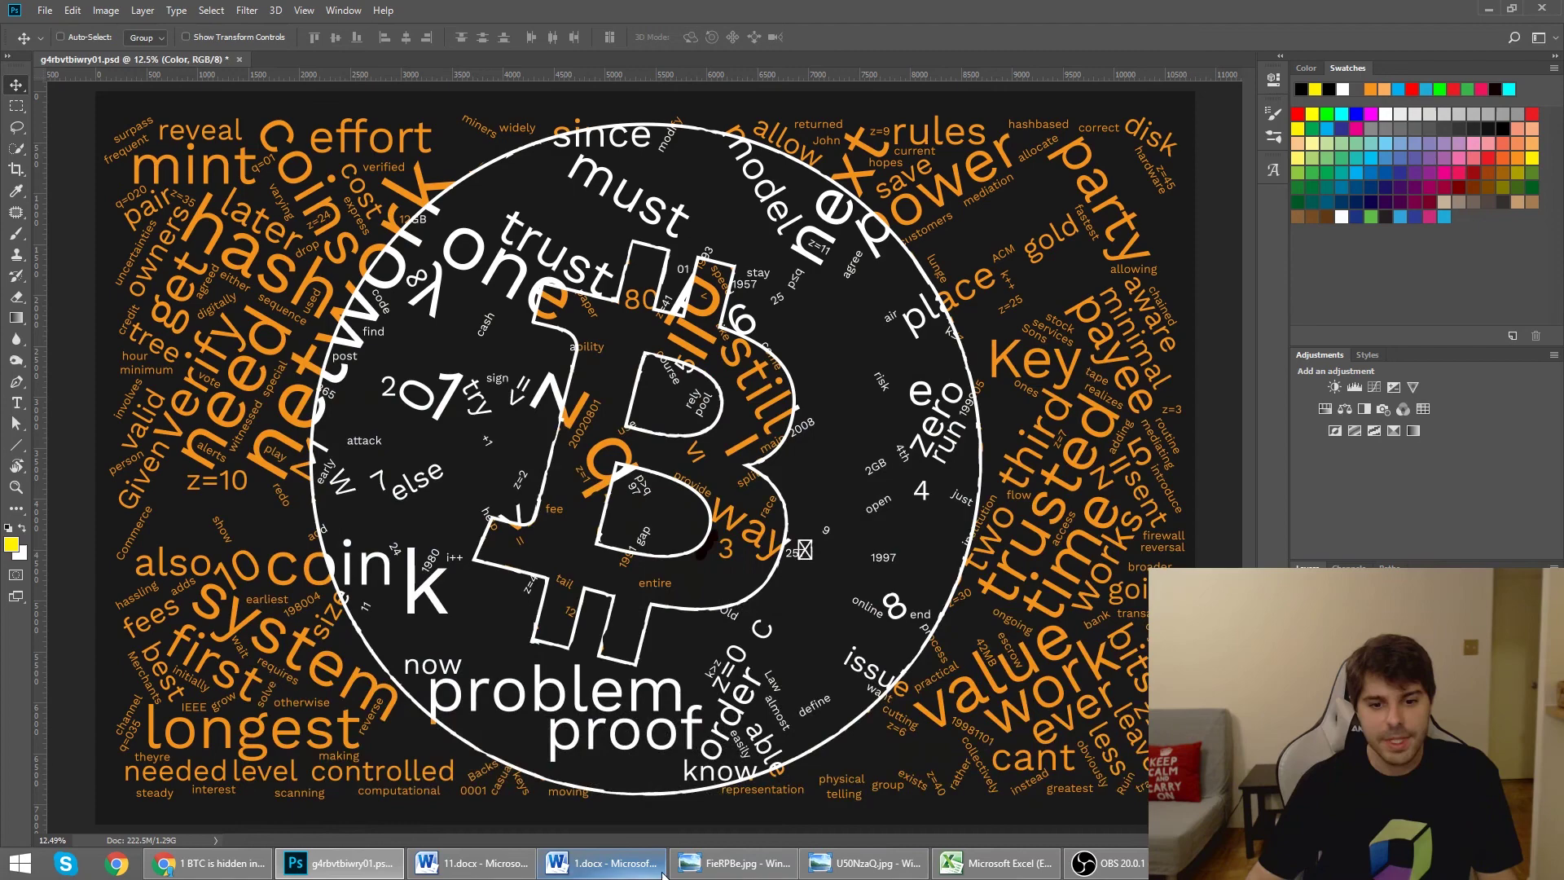
click(742, 865)
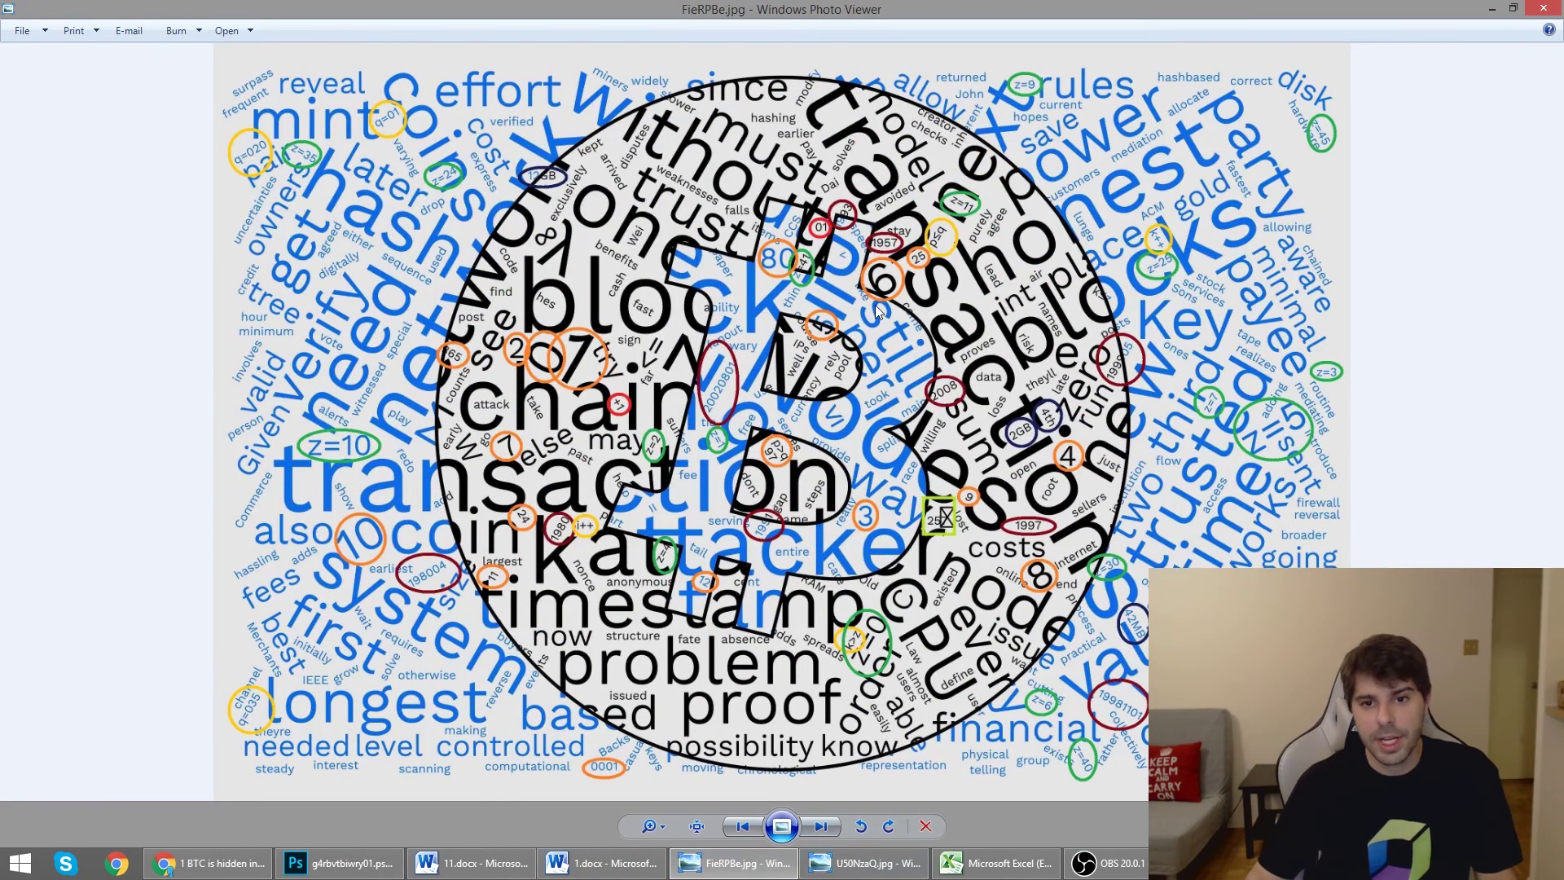